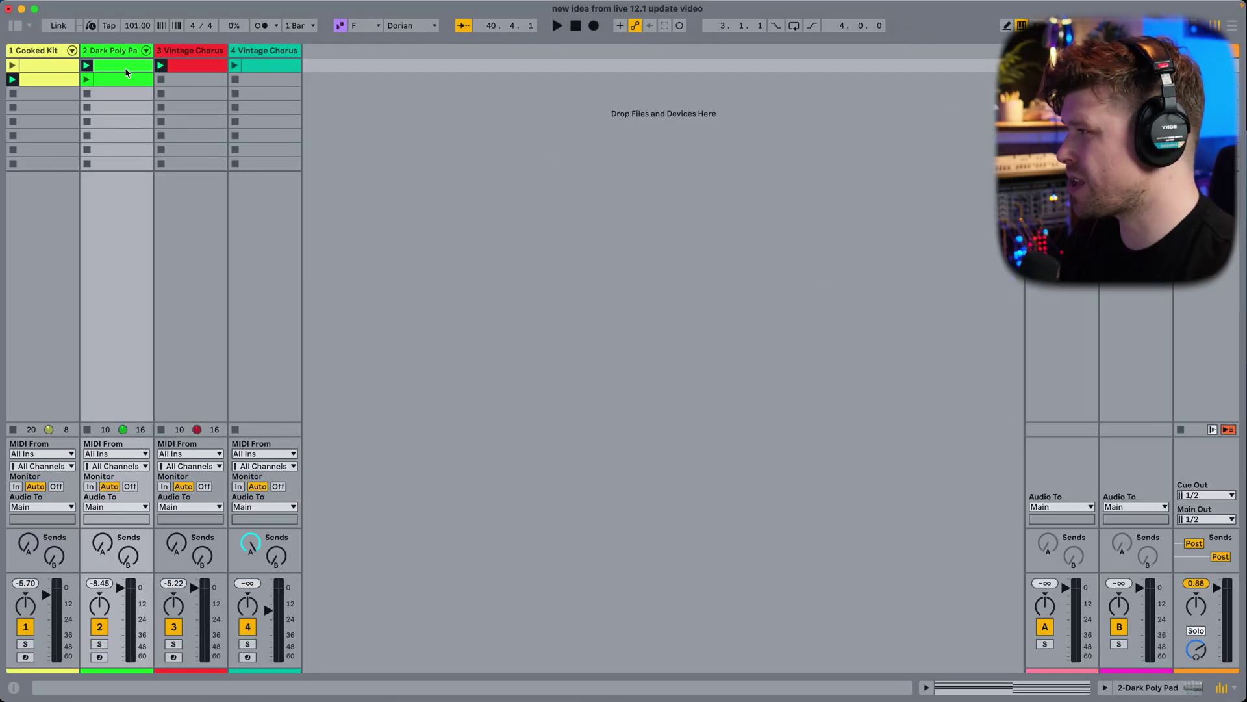
# Open the Dark Poly Pad clip in an enlarged editor and choose the Glissando transformation.
pyautogui.doubleClick(123, 64)
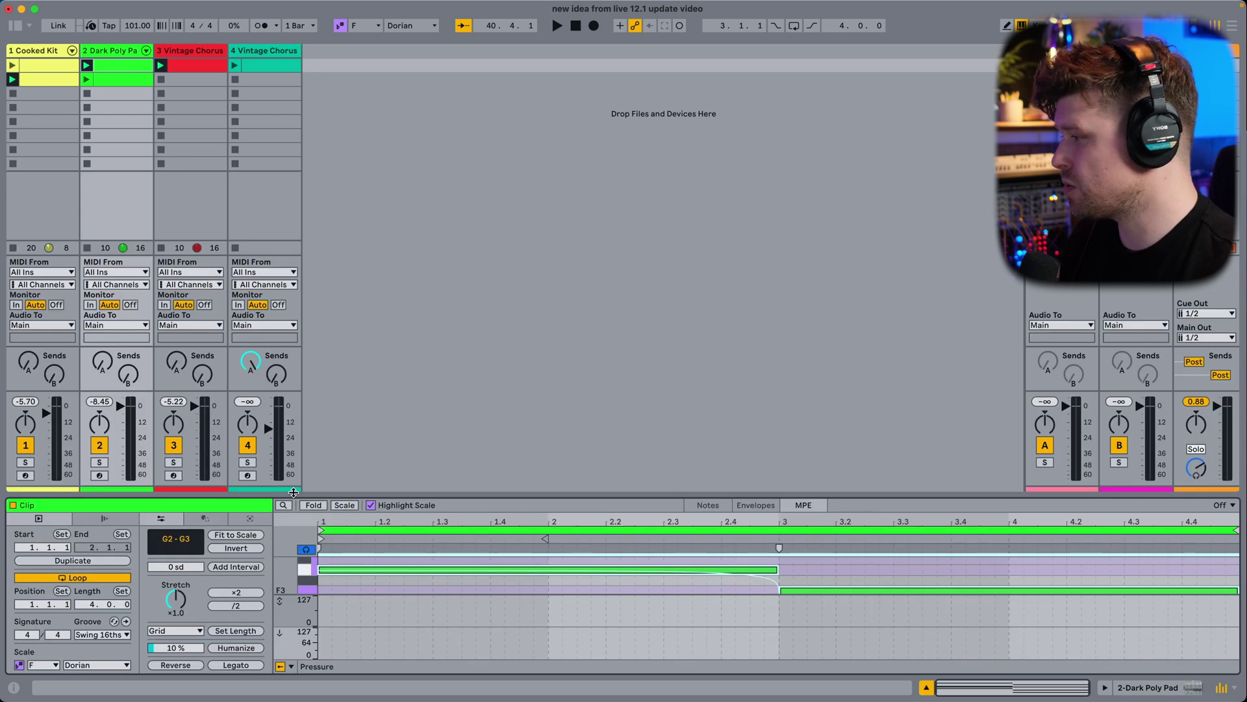
pyautogui.moveTo(294, 492); pyautogui.dragTo(294, 258)
pyautogui.click(205, 272)
pyautogui.click(208, 294)
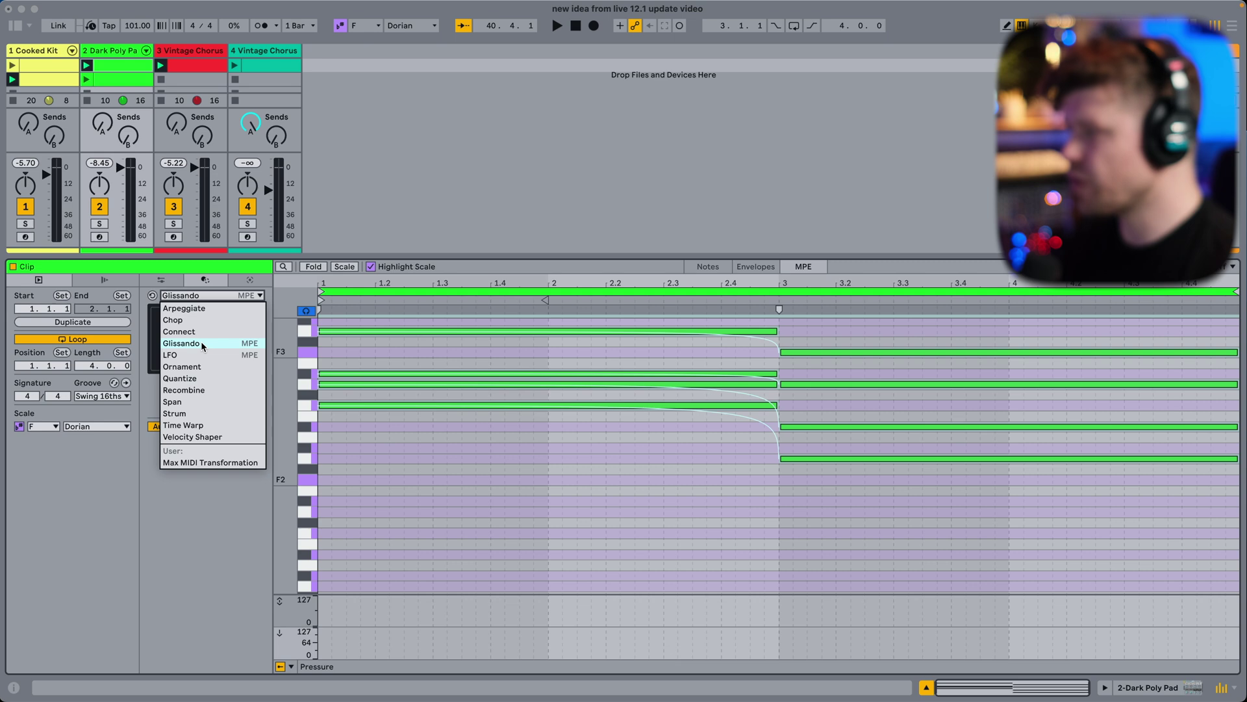
pyautogui.click(201, 343)
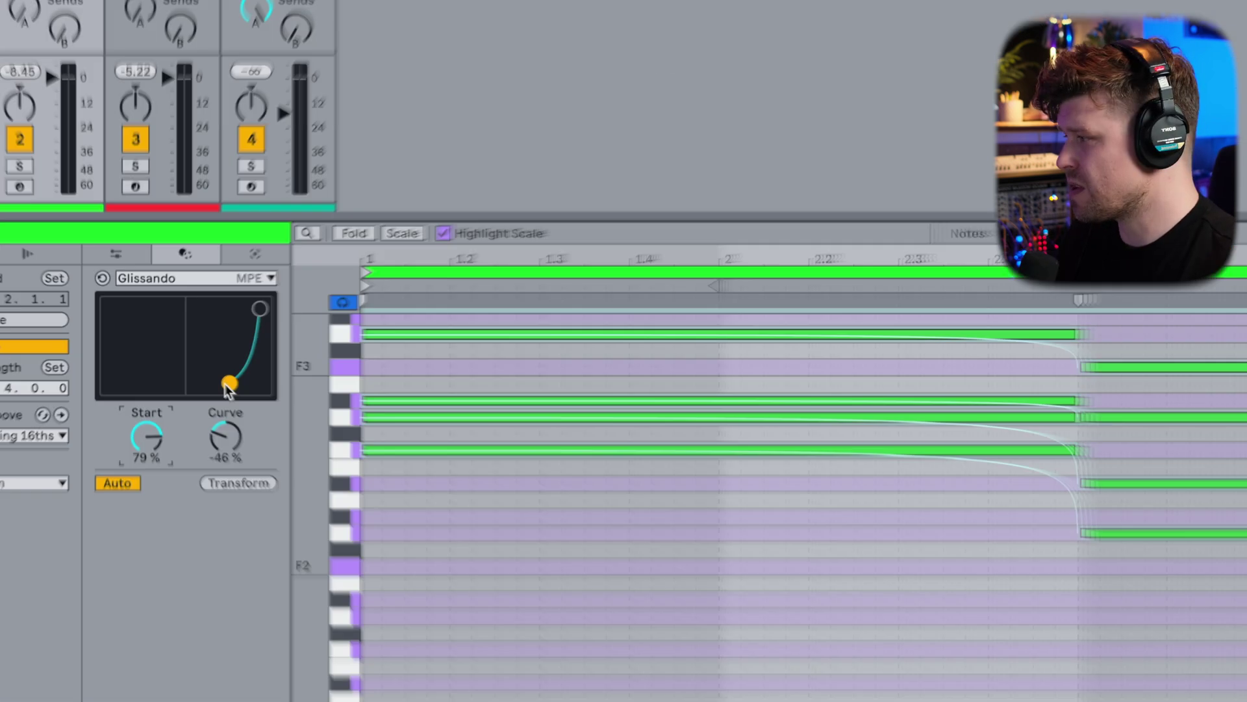
# Set the Glissando Start to 76% with Curve at -46%.
pyautogui.moveTo(233, 362); pyautogui.dragTo(225, 367)
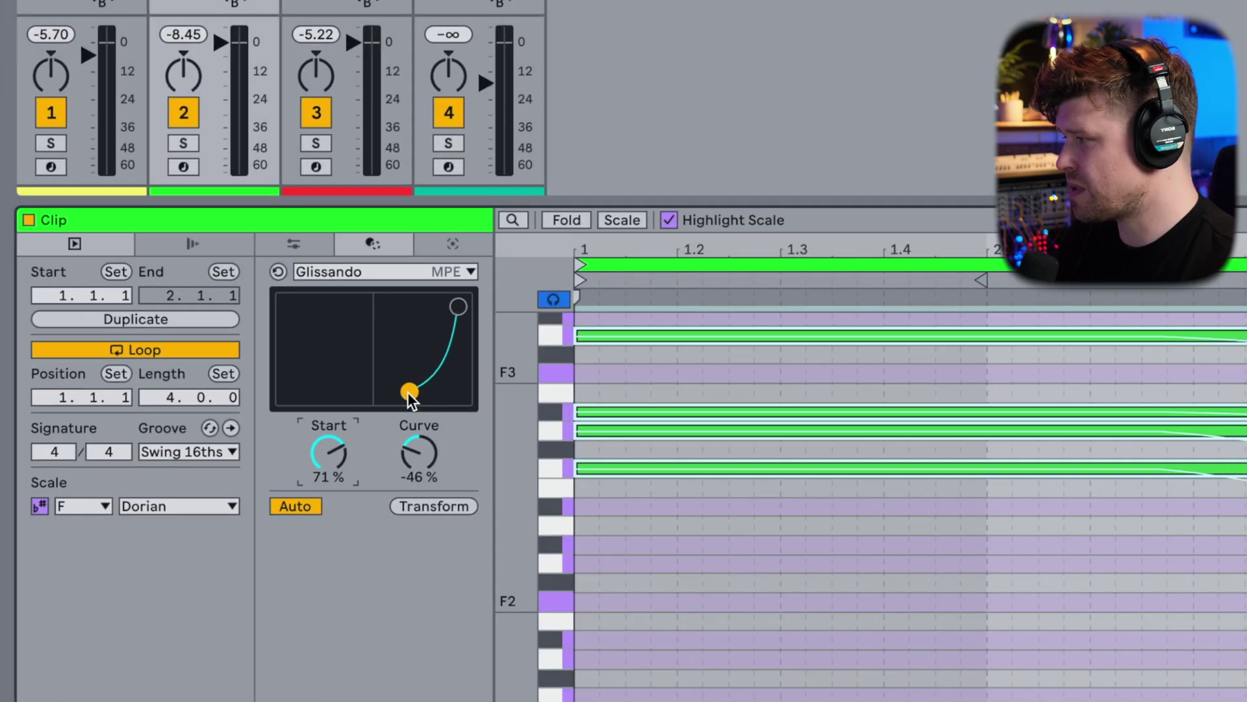
pyautogui.moveTo(409, 397); pyautogui.dragTo(388, 392)
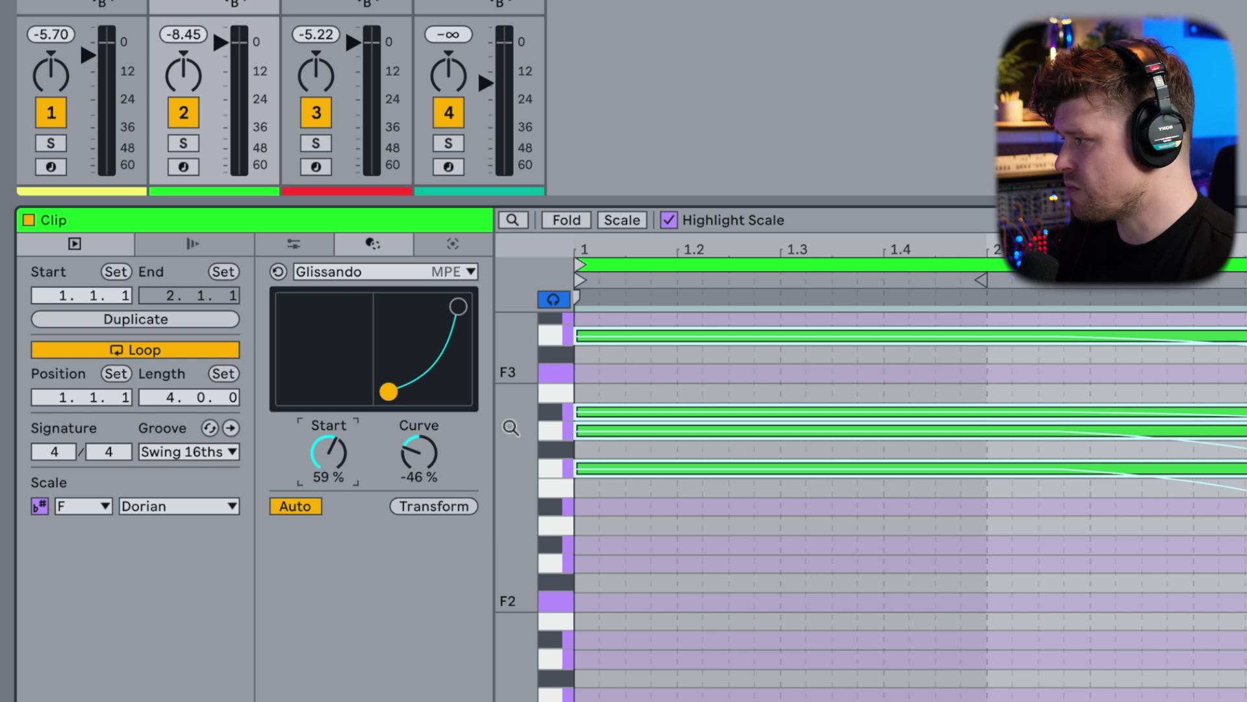
pyautogui.moveTo(389, 392); pyautogui.dragTo(415, 410)
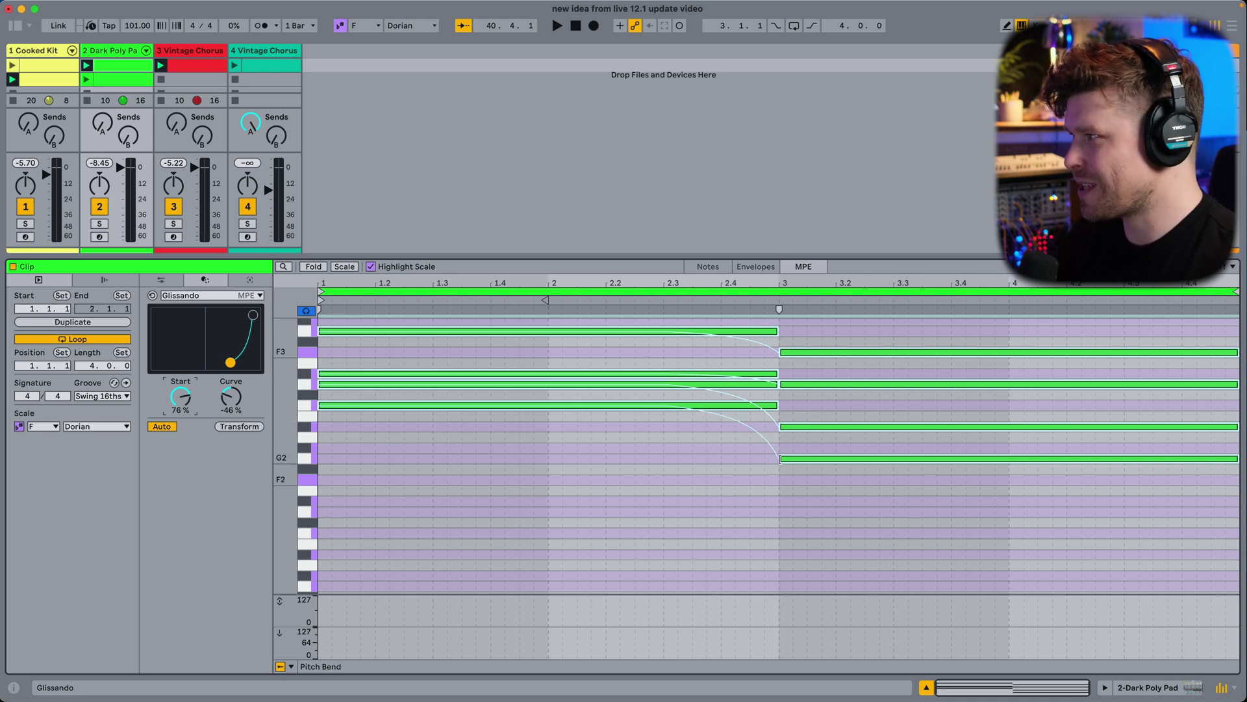
# Solo the Dark Poly Pad track and audition glides starting right at the note beginnings.
pyautogui.click(99, 224)
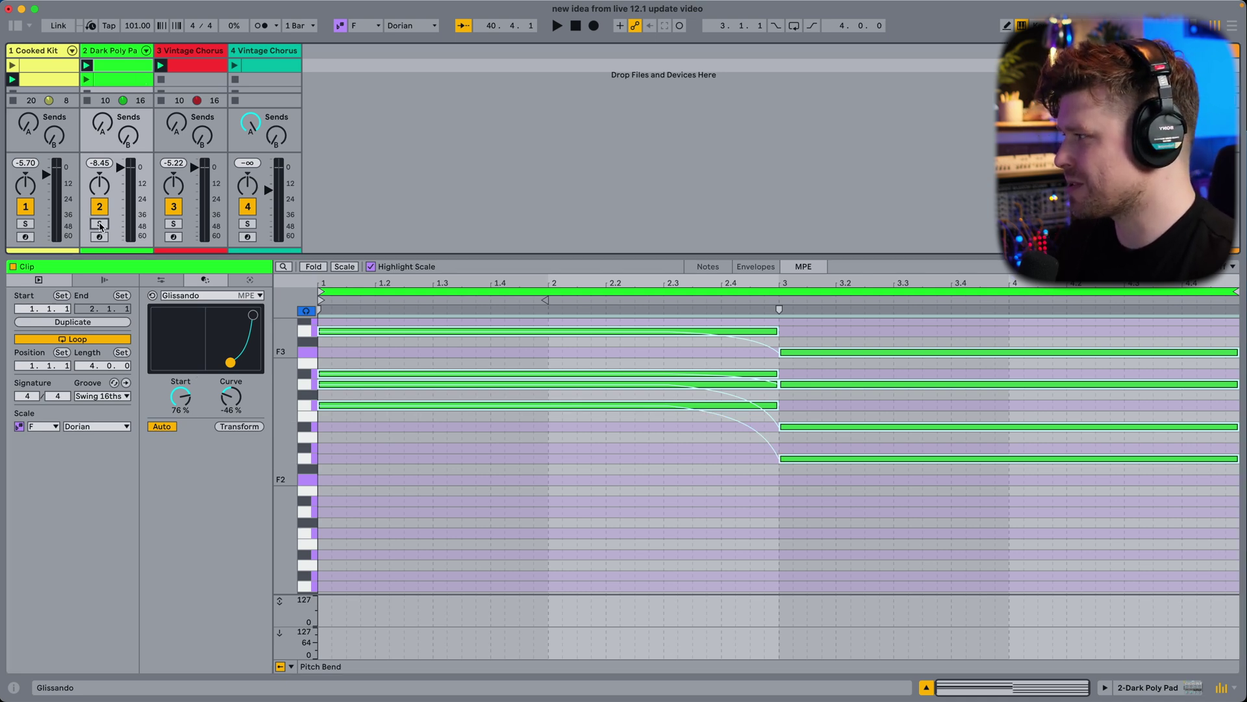
pyautogui.press('space')
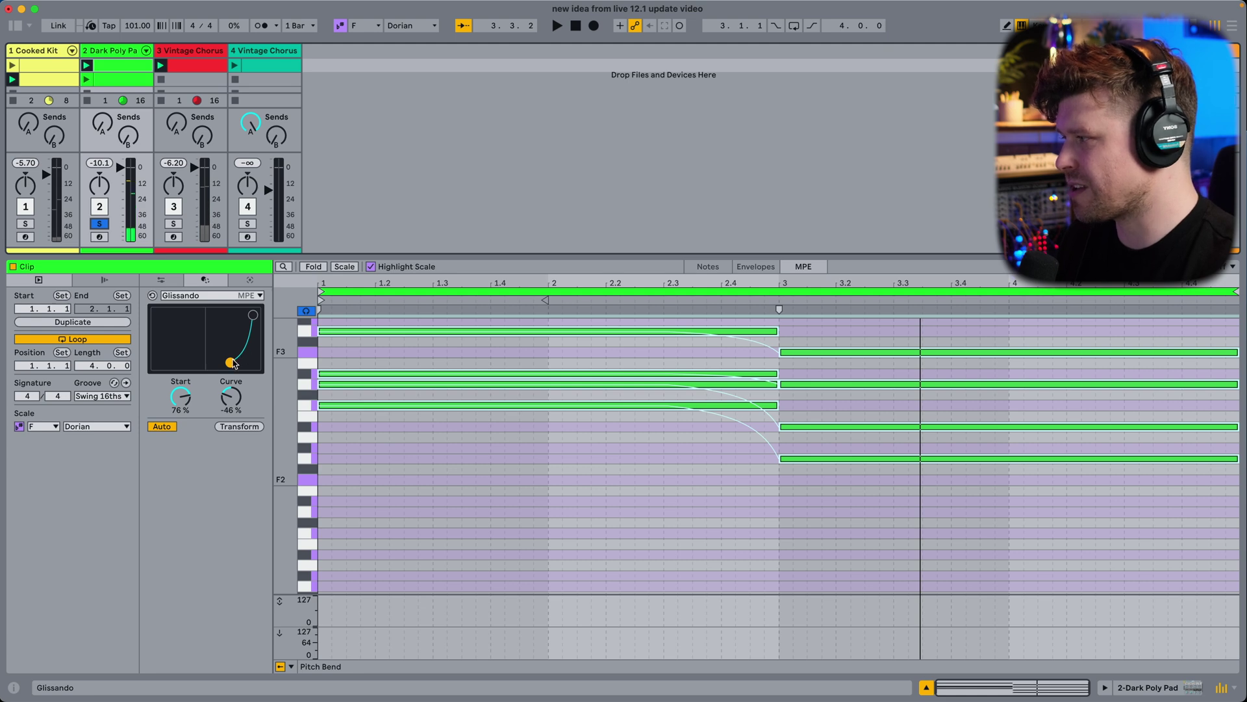
pyautogui.moveTo(233, 364); pyautogui.dragTo(148, 370)
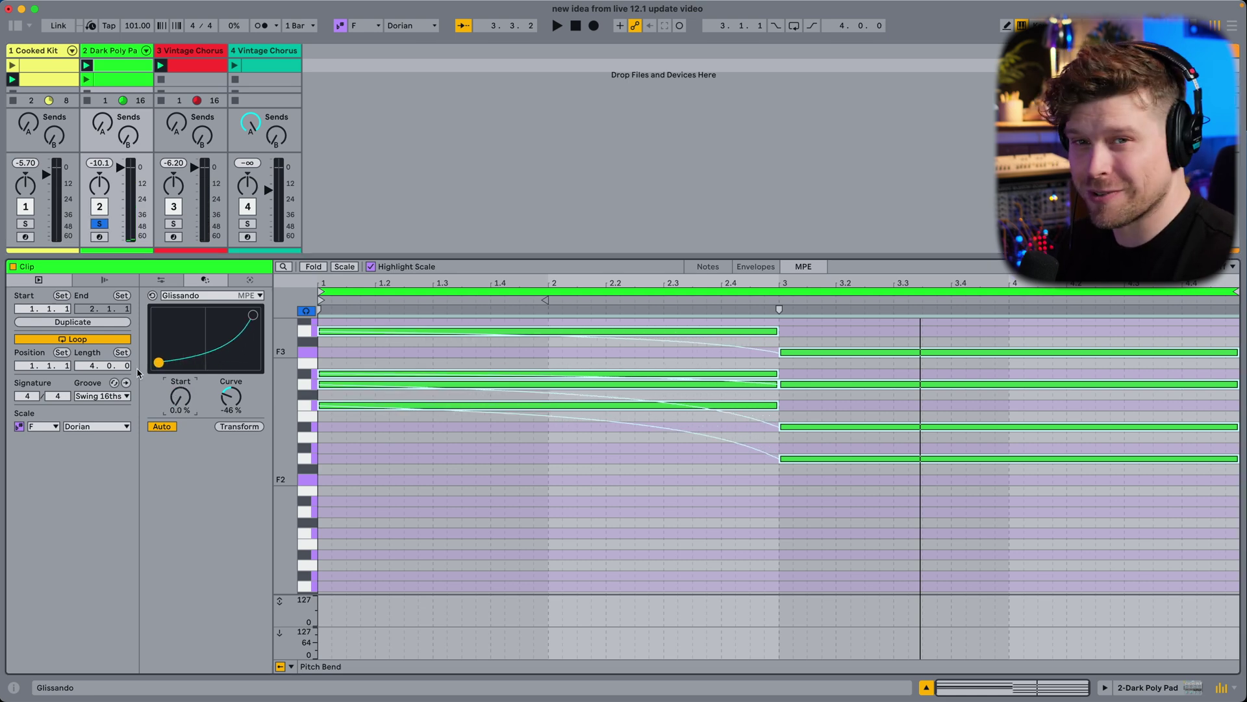
pyautogui.press('space')
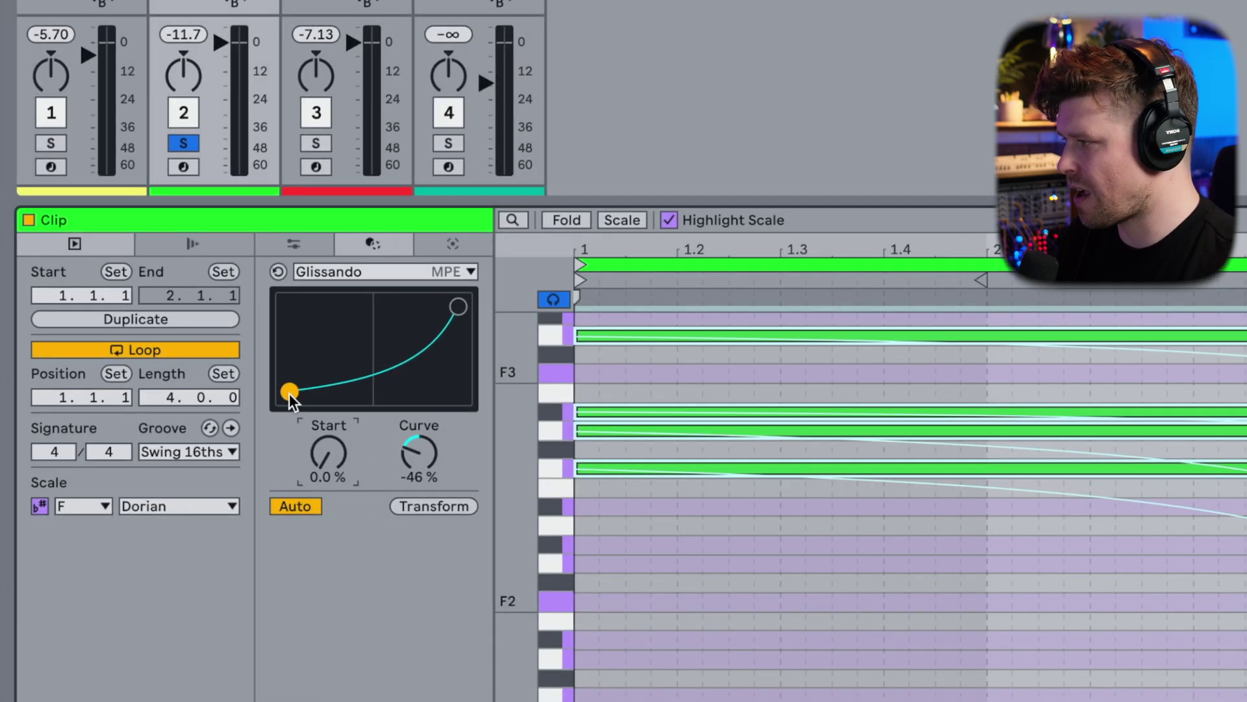
# Set the Glissando Start to 79% and the Curve to -38%.
pyautogui.moveTo(161, 370); pyautogui.dragTo(189, 371)
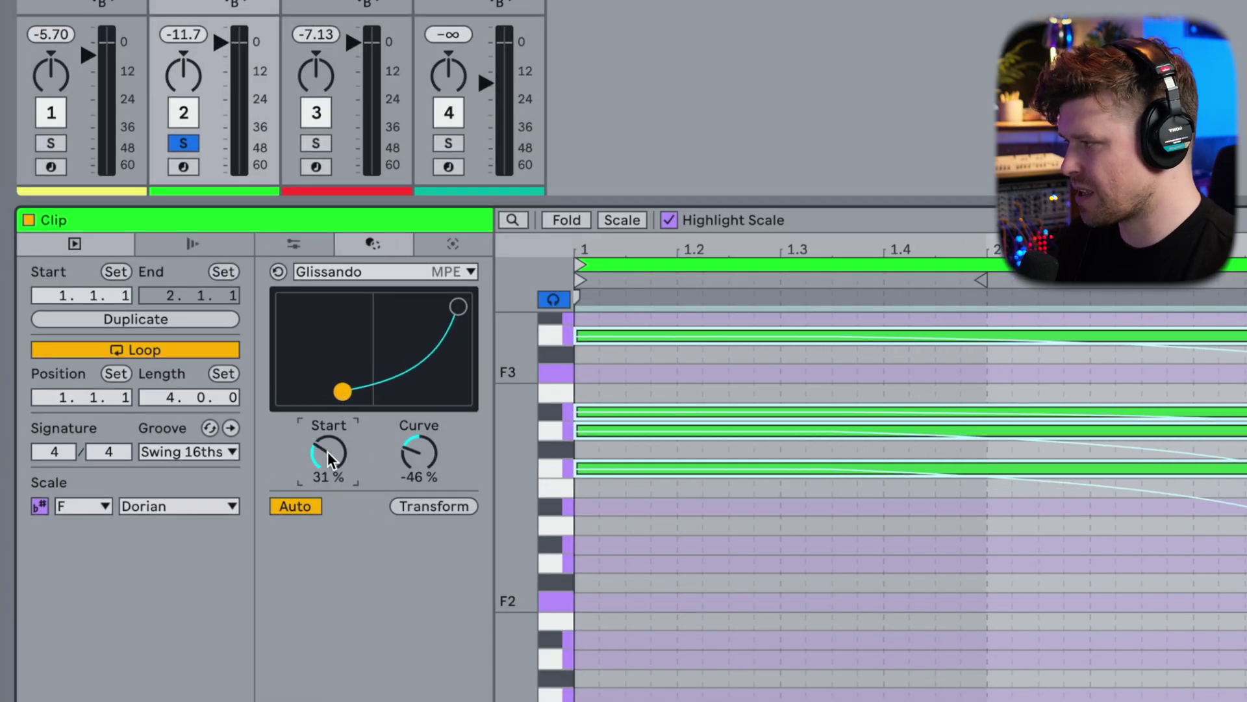
pyautogui.moveTo(341, 393); pyautogui.dragTo(373, 394)
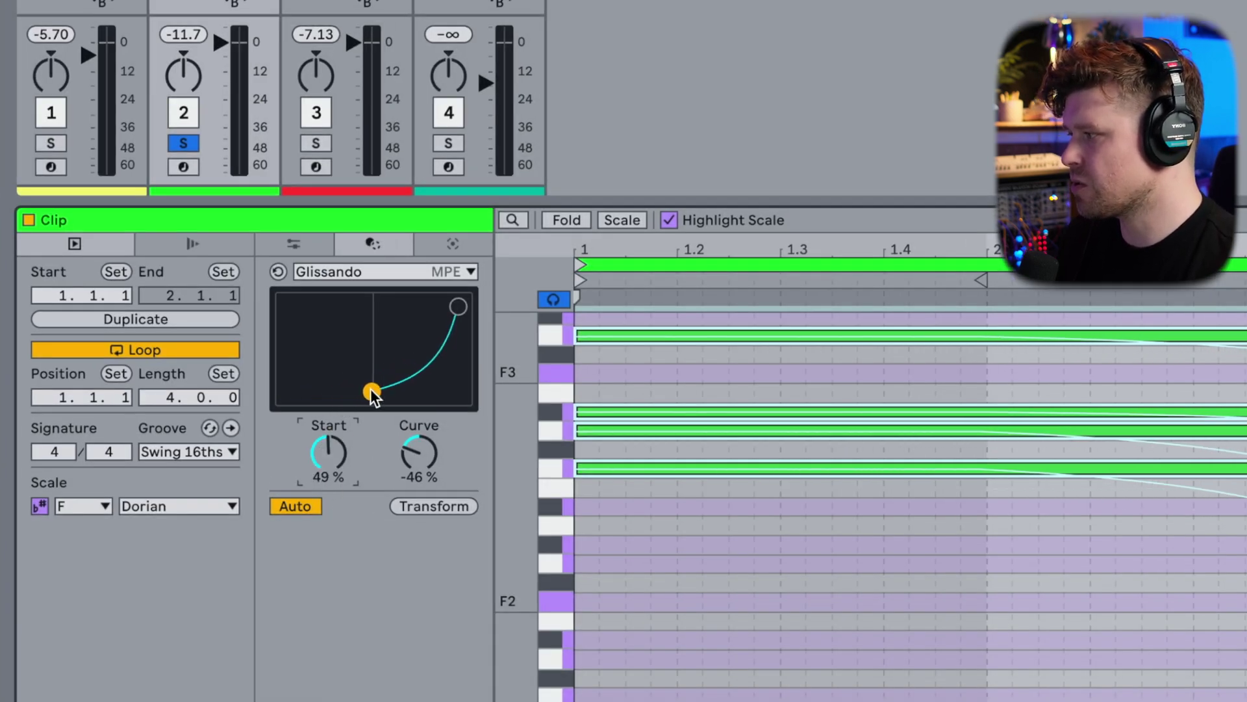
pyautogui.moveTo(419, 452); pyautogui.dragTo(419, 397)
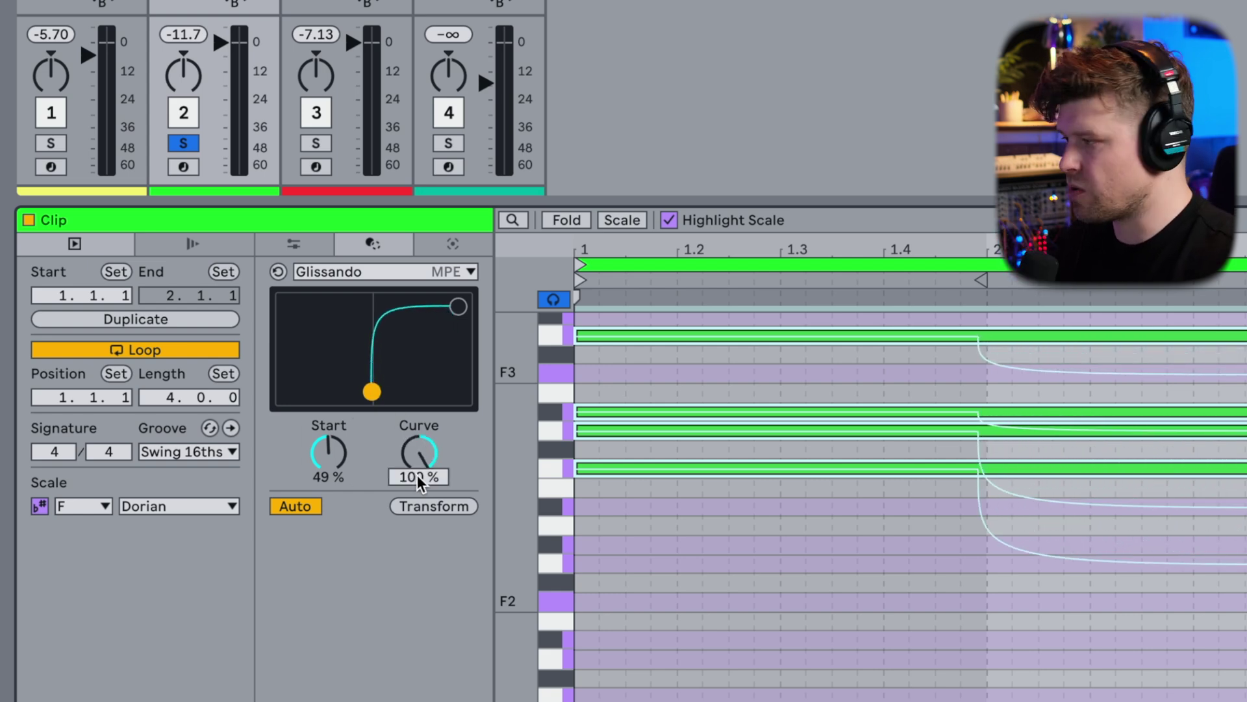
pyautogui.moveTo(422, 440); pyautogui.dragTo(422, 477)
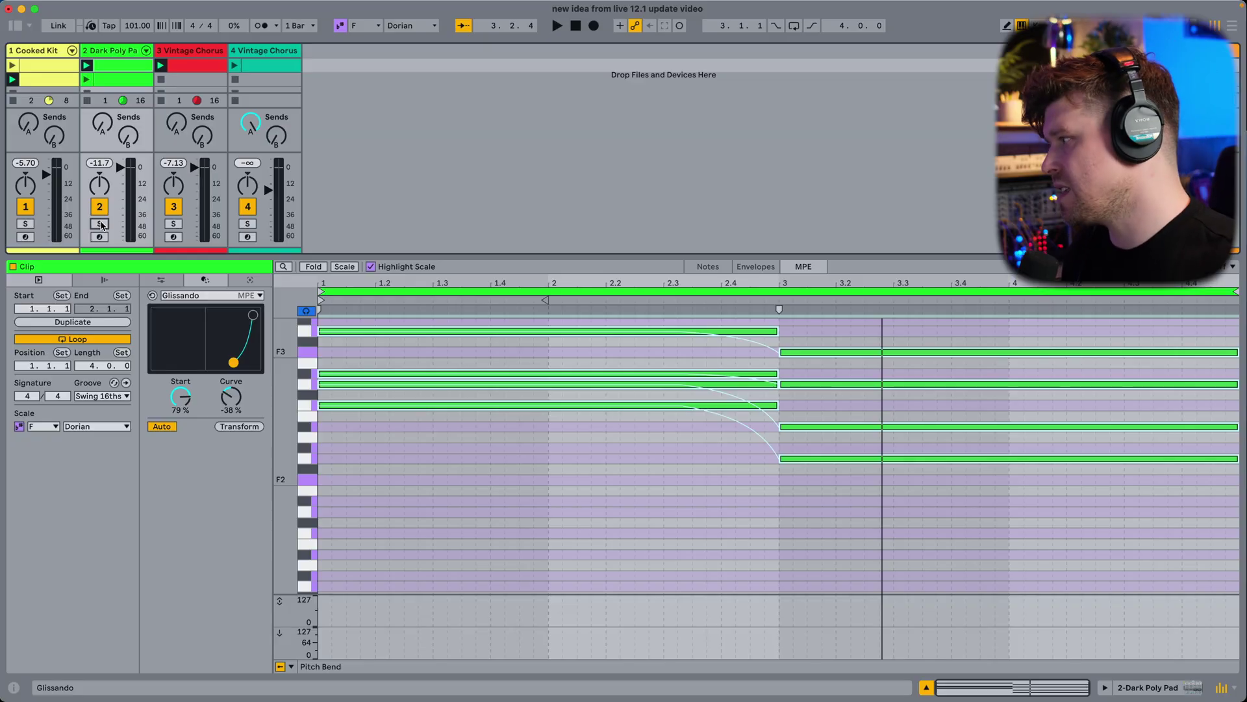
# Open the Vintage Chorus bass clip for editing.
pyautogui.click(207, 295)
pyautogui.click(356, 221)
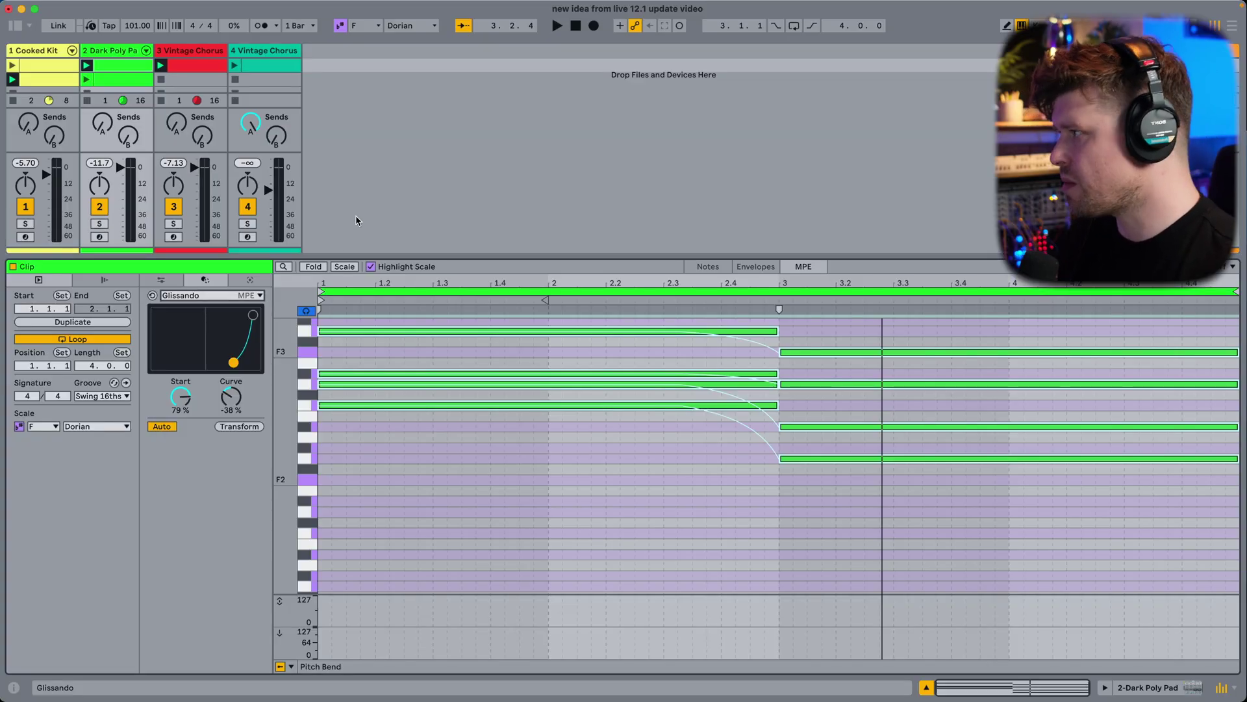
pyautogui.click(192, 65)
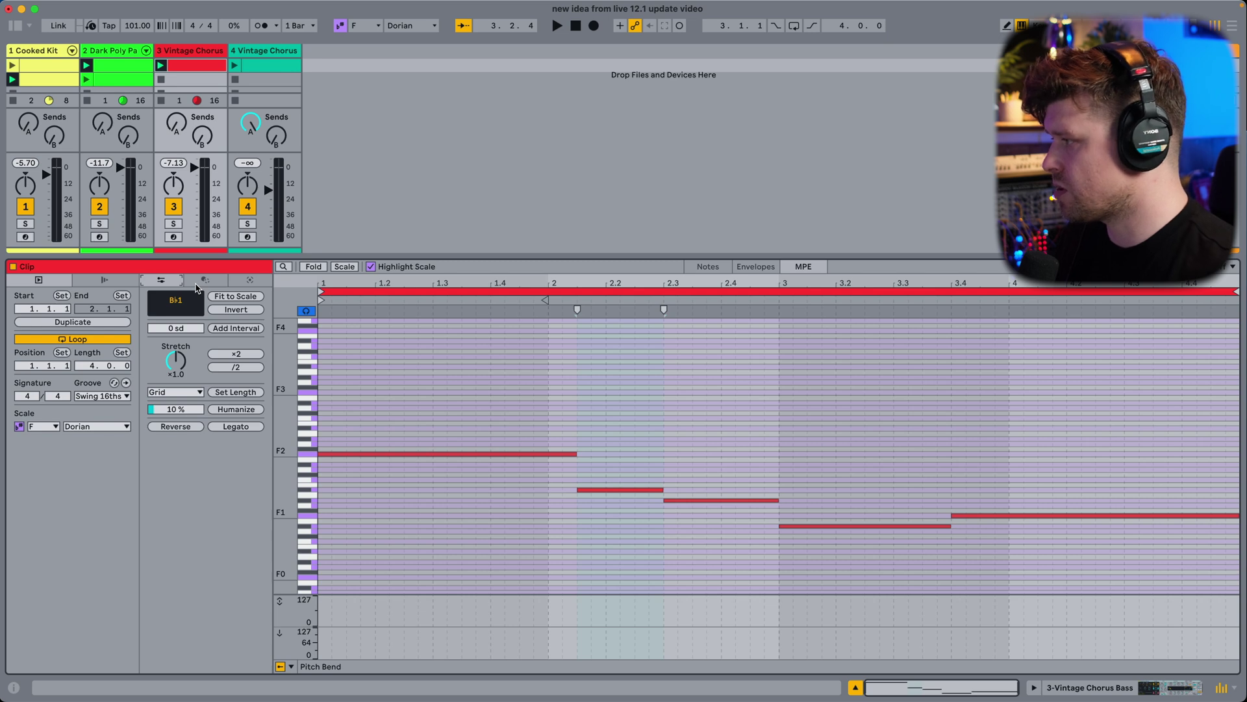
# Apply an LFO transformation to the bar-2 note's MPE Pressure at Rate 1/4, Amount 32.
pyautogui.click(202, 280)
pyautogui.click(201, 295)
pyautogui.click(201, 356)
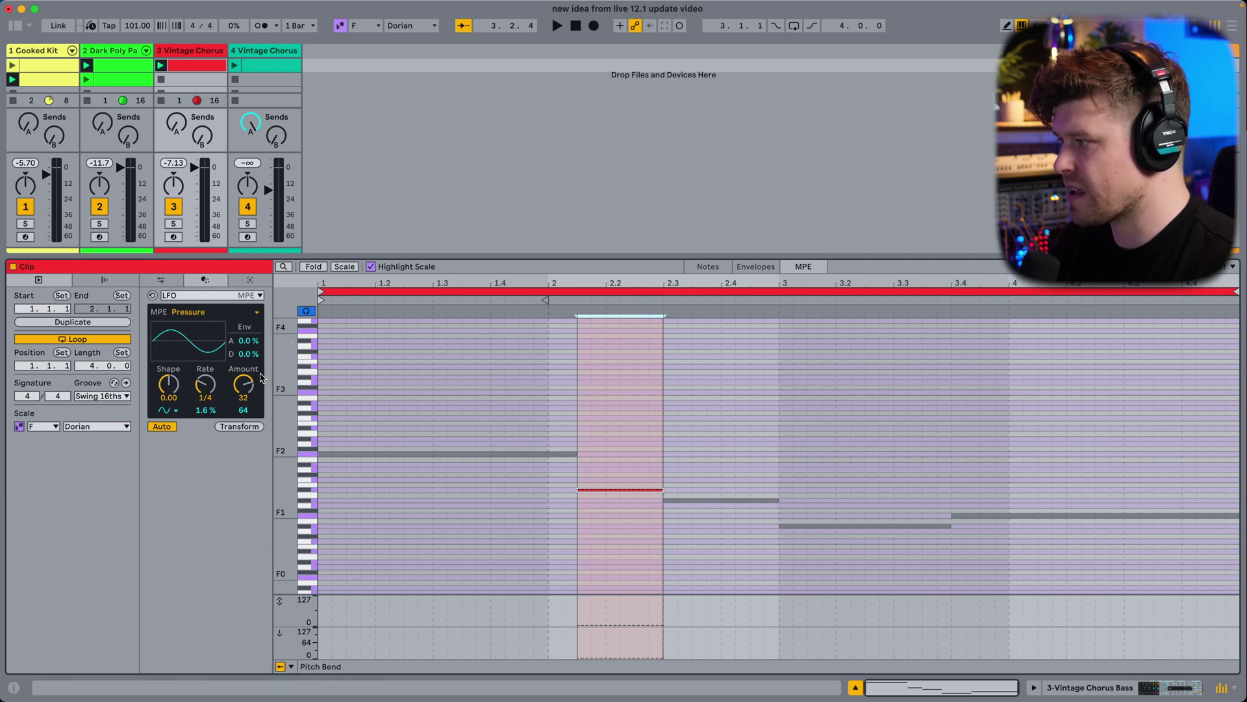
pyautogui.click(236, 427)
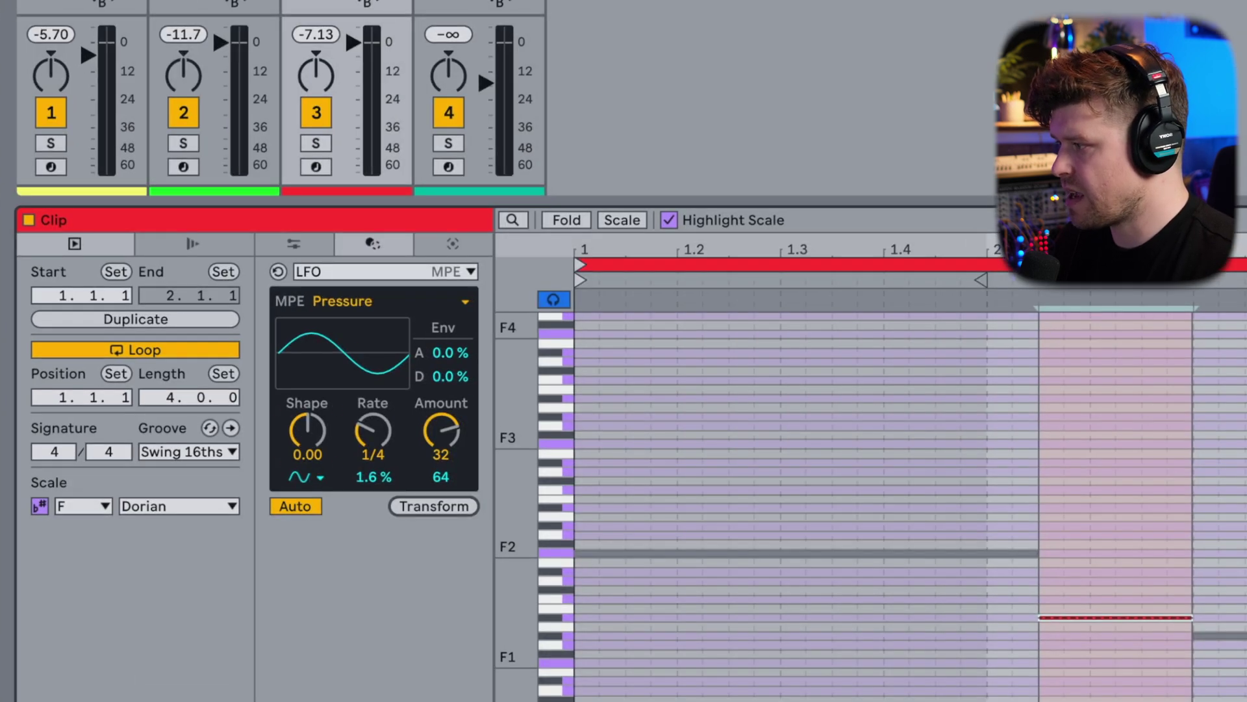
# Try skewed and square LFO shapes, then return to a sine with Shape reset to 0.00.
pyautogui.moveTo(172, 388); pyautogui.dragTo(172, 356)
pyautogui.moveTo(307, 430)
pyautogui.mouseDown()
pyautogui.moveTo(307, 476)
pyautogui.moveTo(302, 445)
pyautogui.mouseUp()
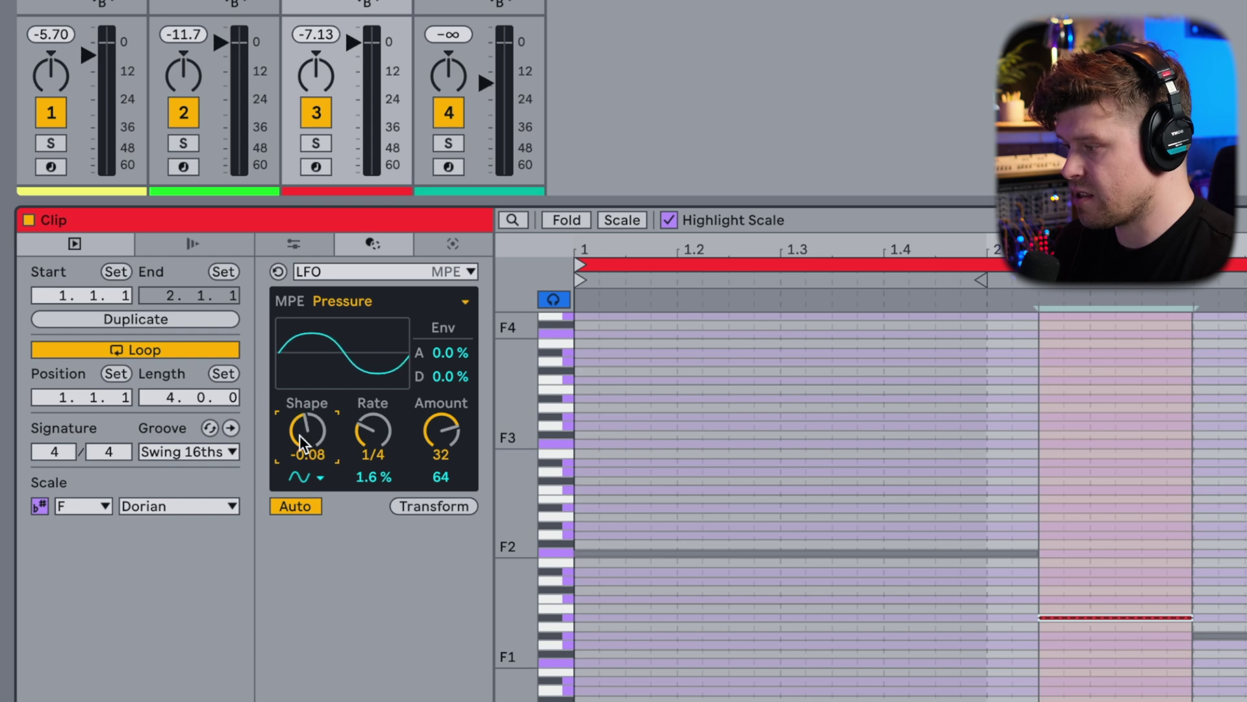
pyautogui.click(309, 484)
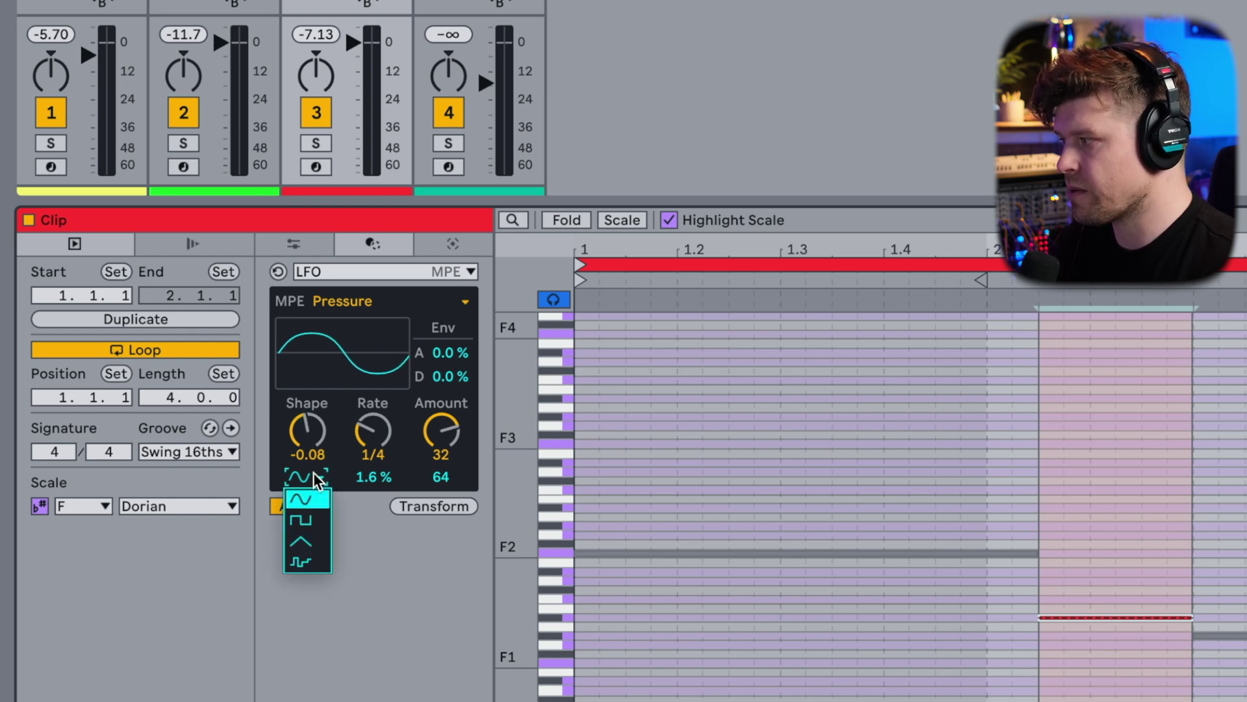
pyautogui.click(317, 518)
pyautogui.moveTo(308, 430)
pyautogui.mouseDown()
pyautogui.moveTo(308, 402)
pyautogui.moveTo(307, 423)
pyautogui.mouseUp()
pyautogui.click(303, 484)
pyautogui.click(309, 504)
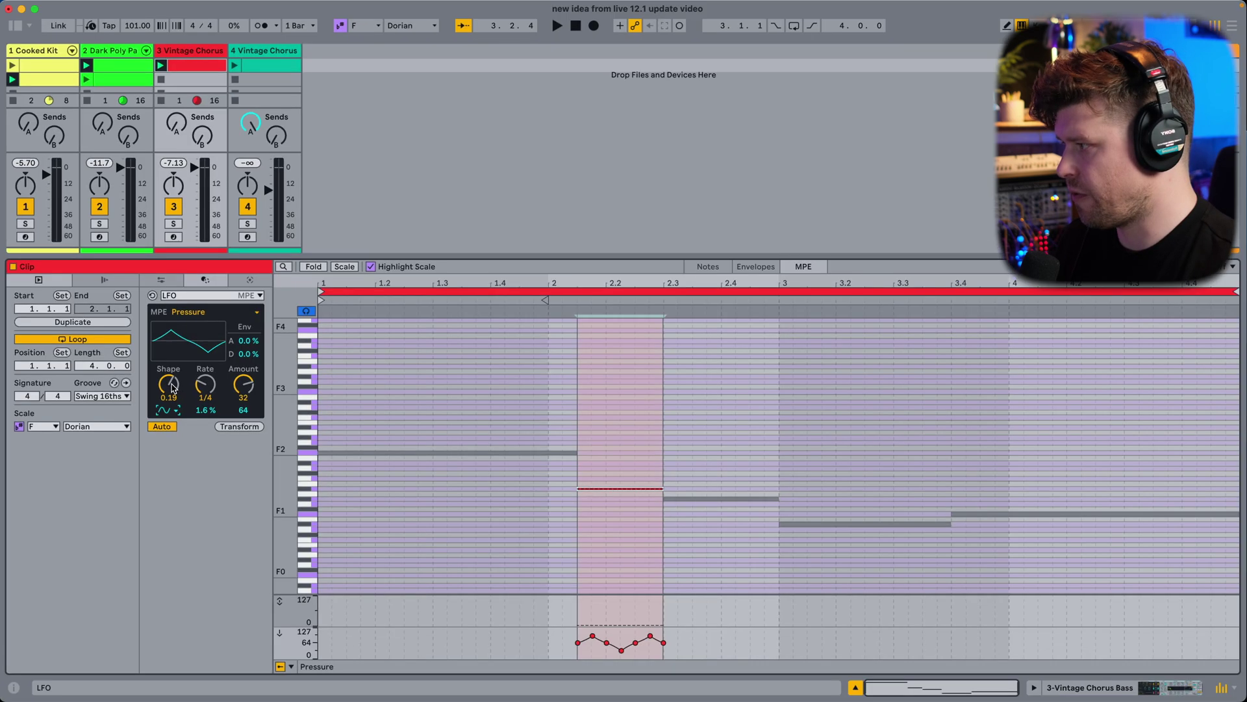
pyautogui.press('Delete')
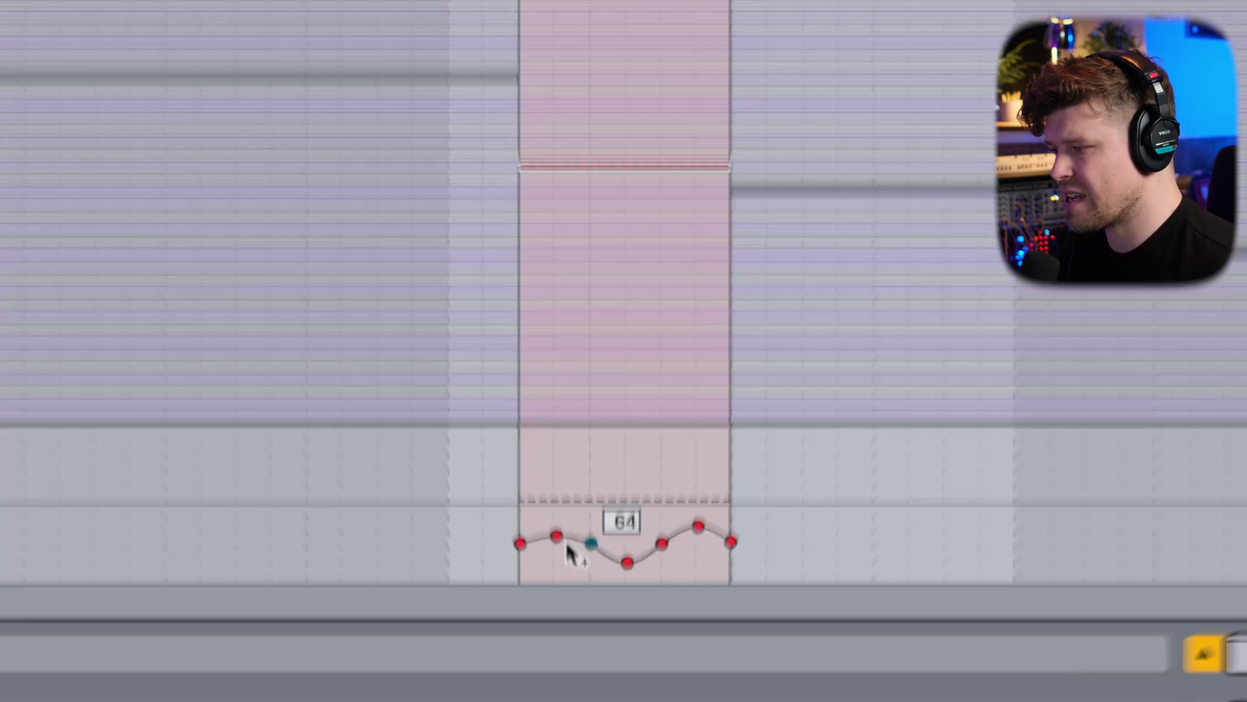
# Lower then restore the LFO Amount to 32, and drop the pressure offset to 64.
pyautogui.moveTo(590, 640)
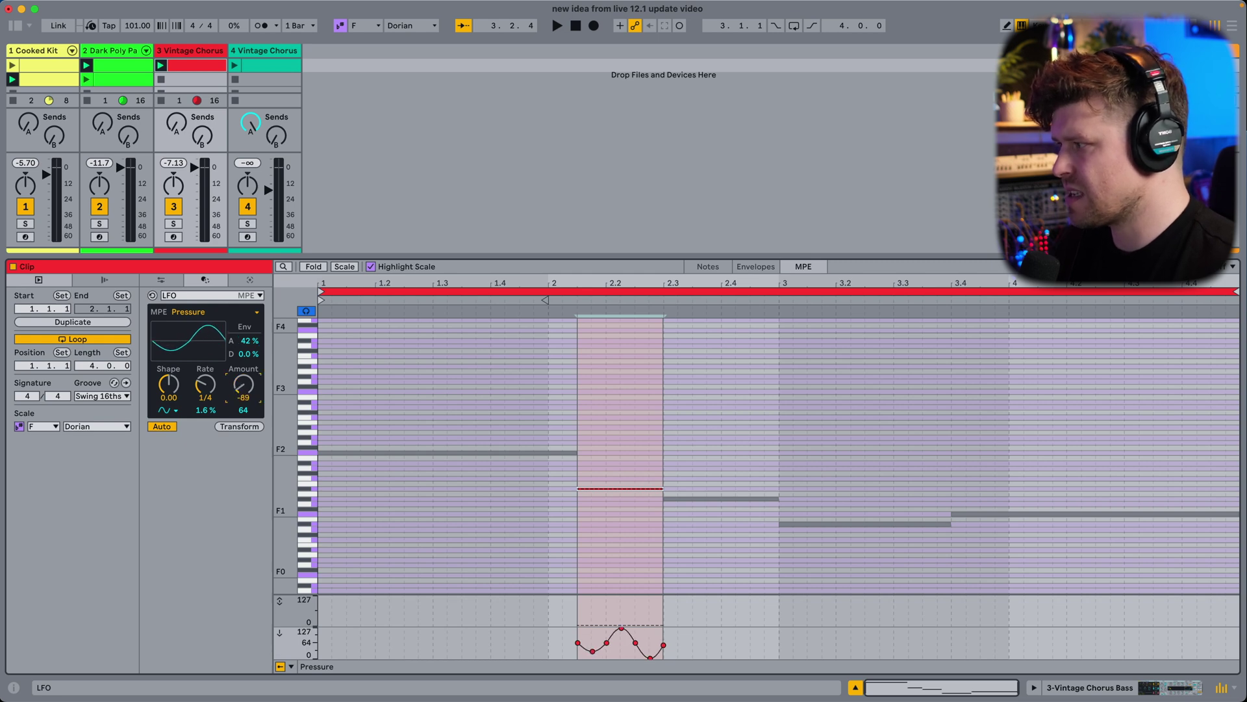
pyautogui.moveTo(243, 384); pyautogui.dragTo(243, 347)
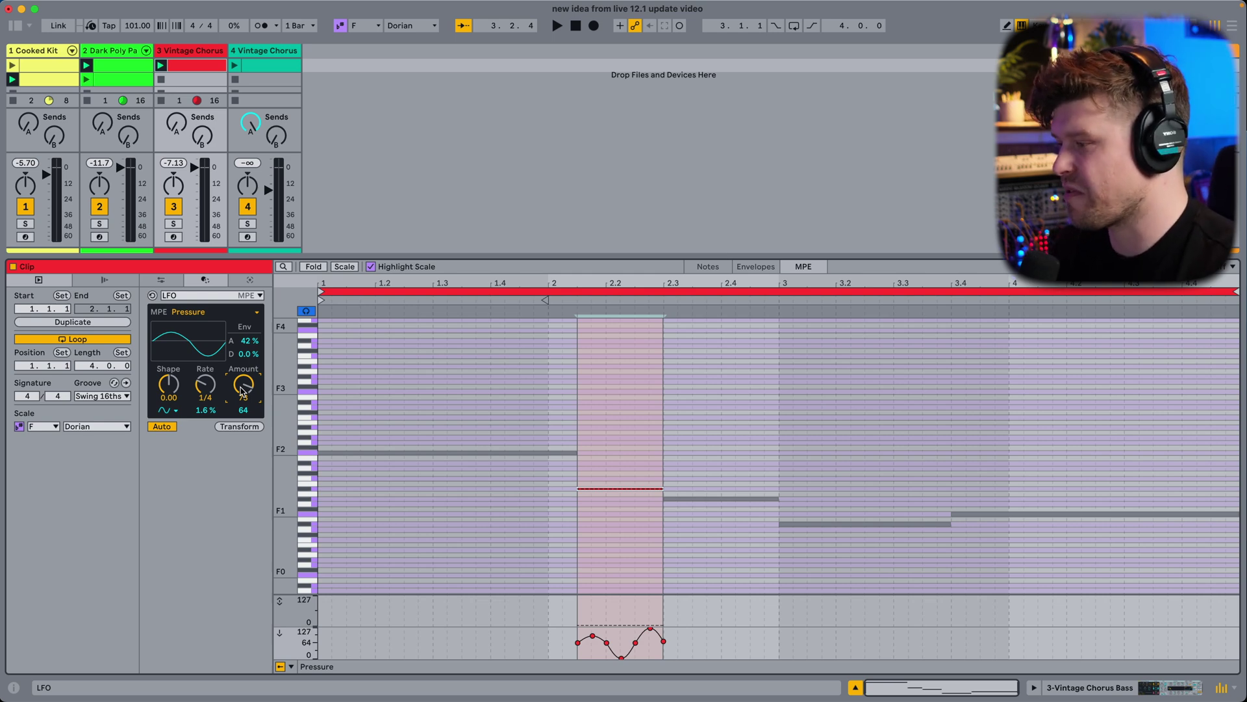
pyautogui.moveTo(241, 390); pyautogui.dragTo(249, 397)
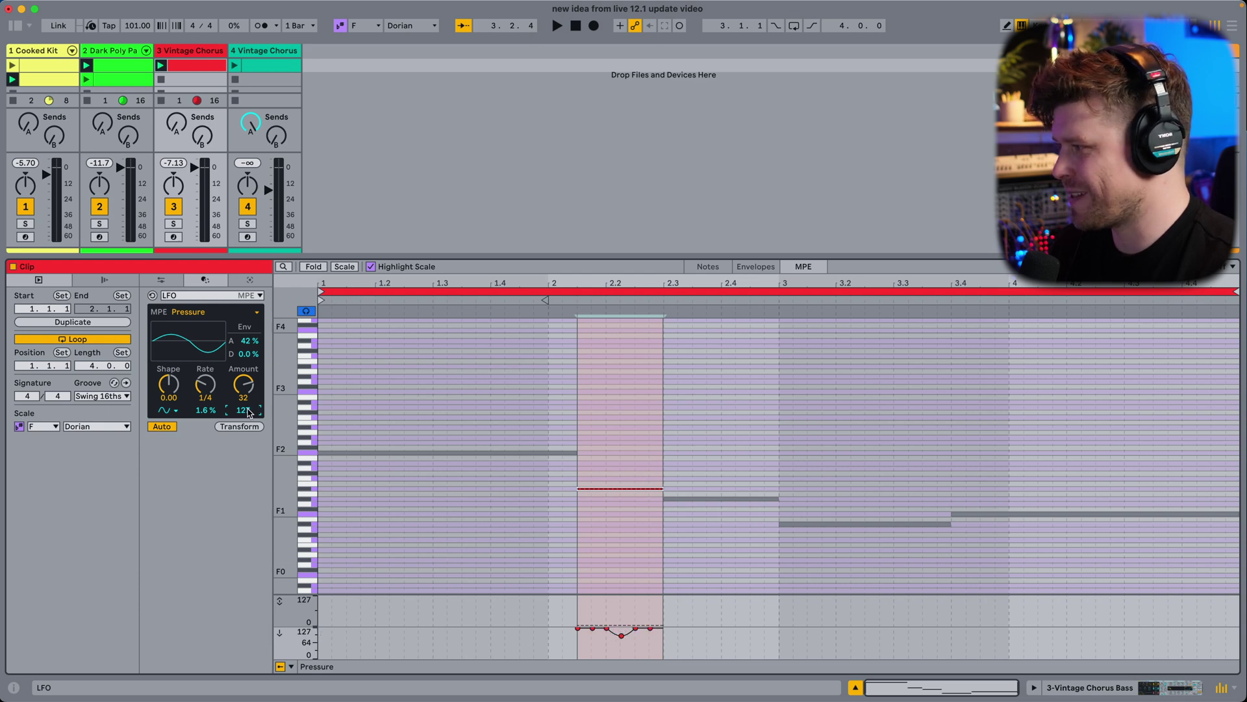
pyautogui.moveTo(249, 413); pyautogui.dragTo(206, 377)
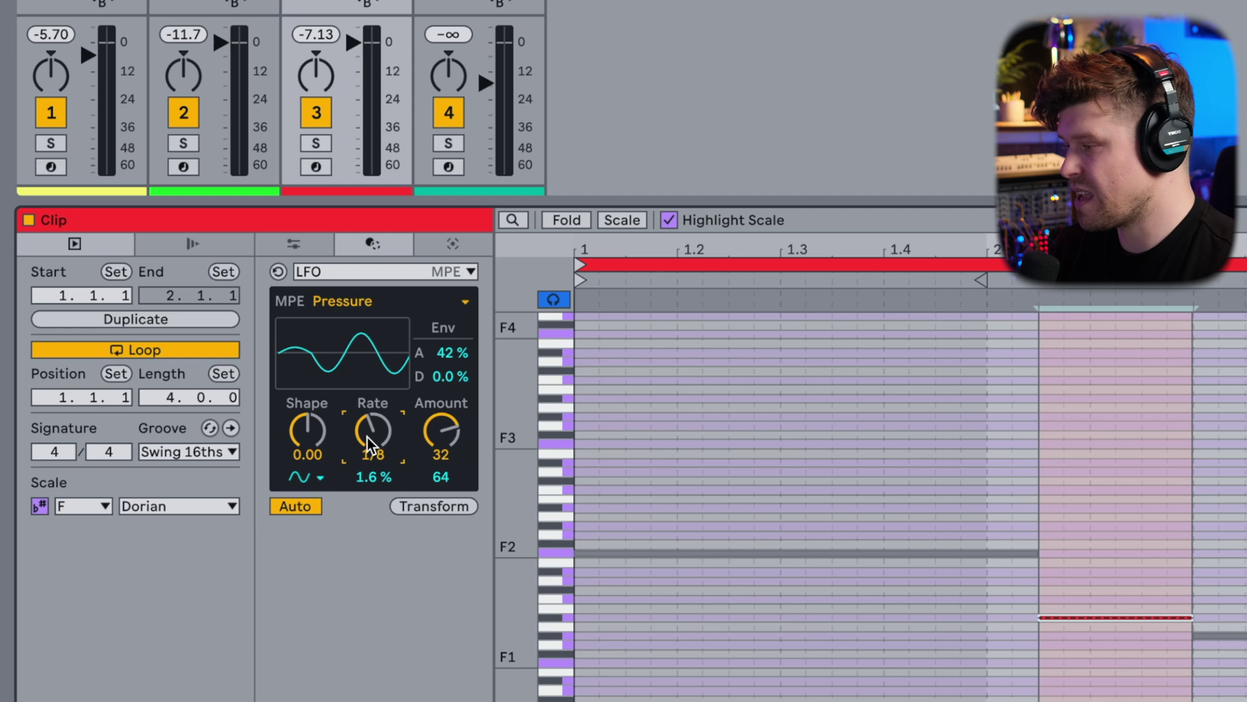
# Slow the LFO Rate to 1/4 and retarget it from MPE Pressure to Pitch Bend.
pyautogui.moveTo(373, 430)
pyautogui.mouseDown()
pyautogui.moveTo(374, 465)
pyautogui.moveTo(374, 442)
pyautogui.mouseUp()
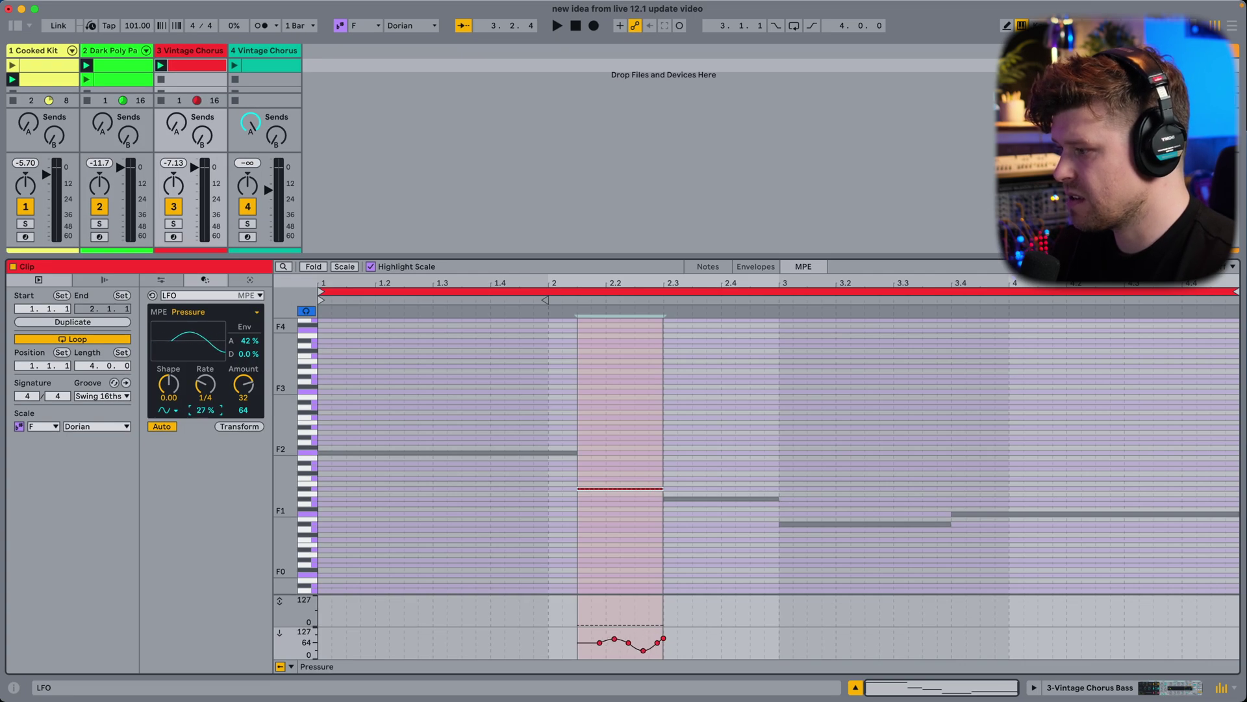
pyautogui.moveTo(206, 410); pyautogui.dragTo(206, 439)
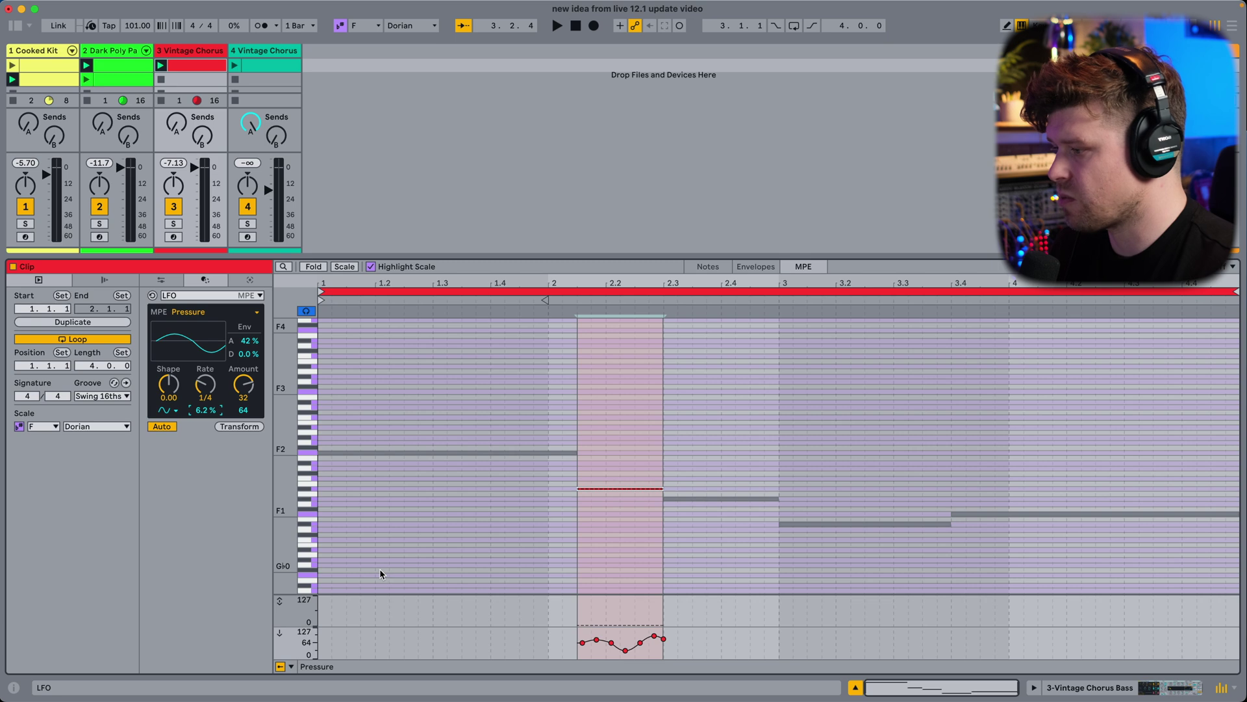
pyautogui.click(196, 314)
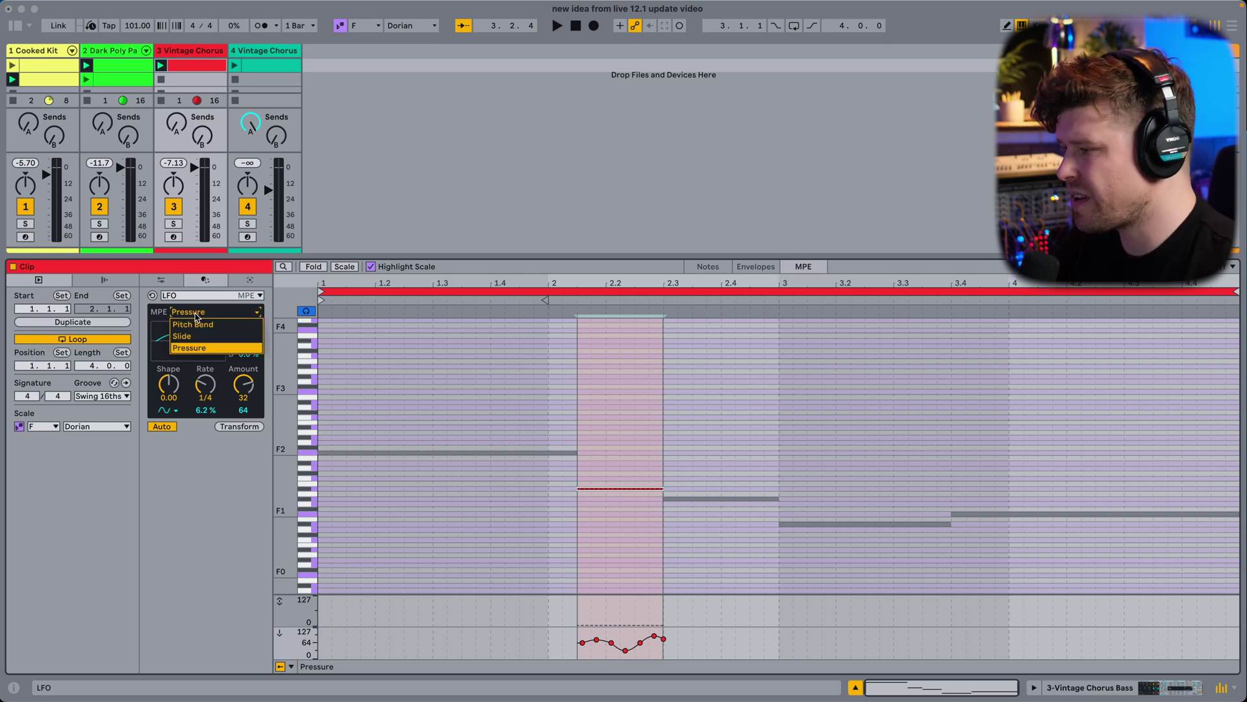
pyautogui.click(200, 325)
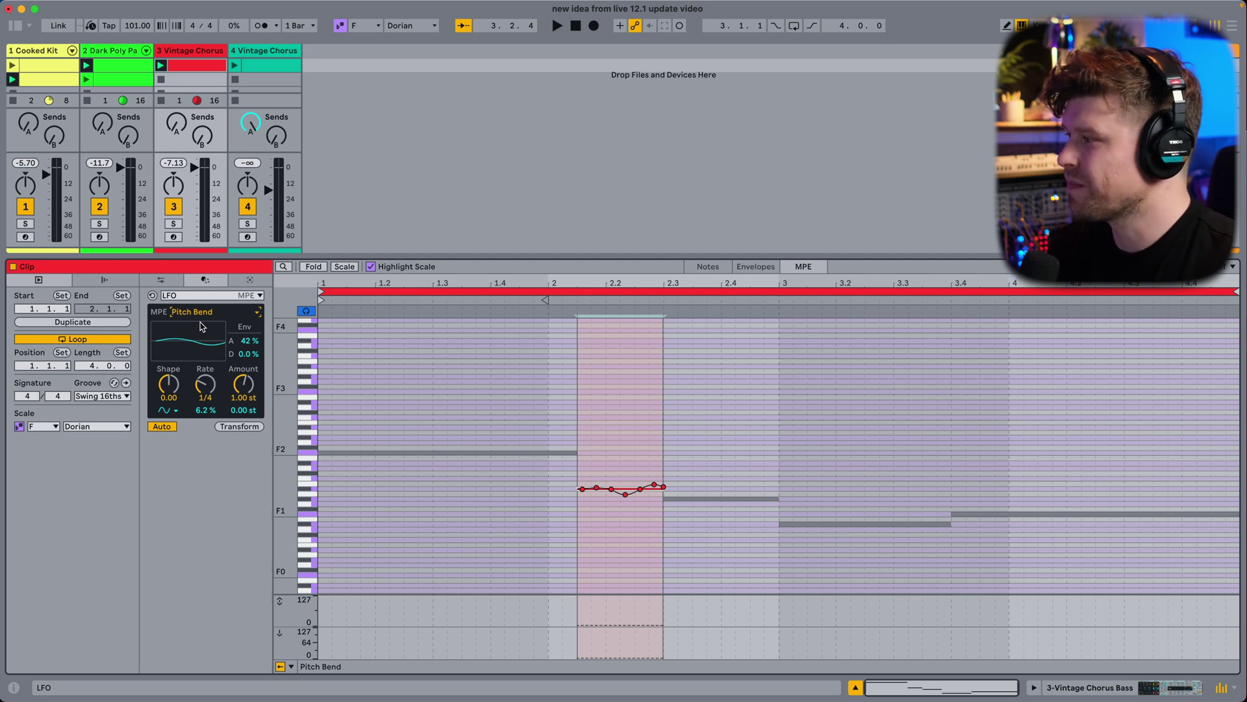
pyautogui.click(201, 312)
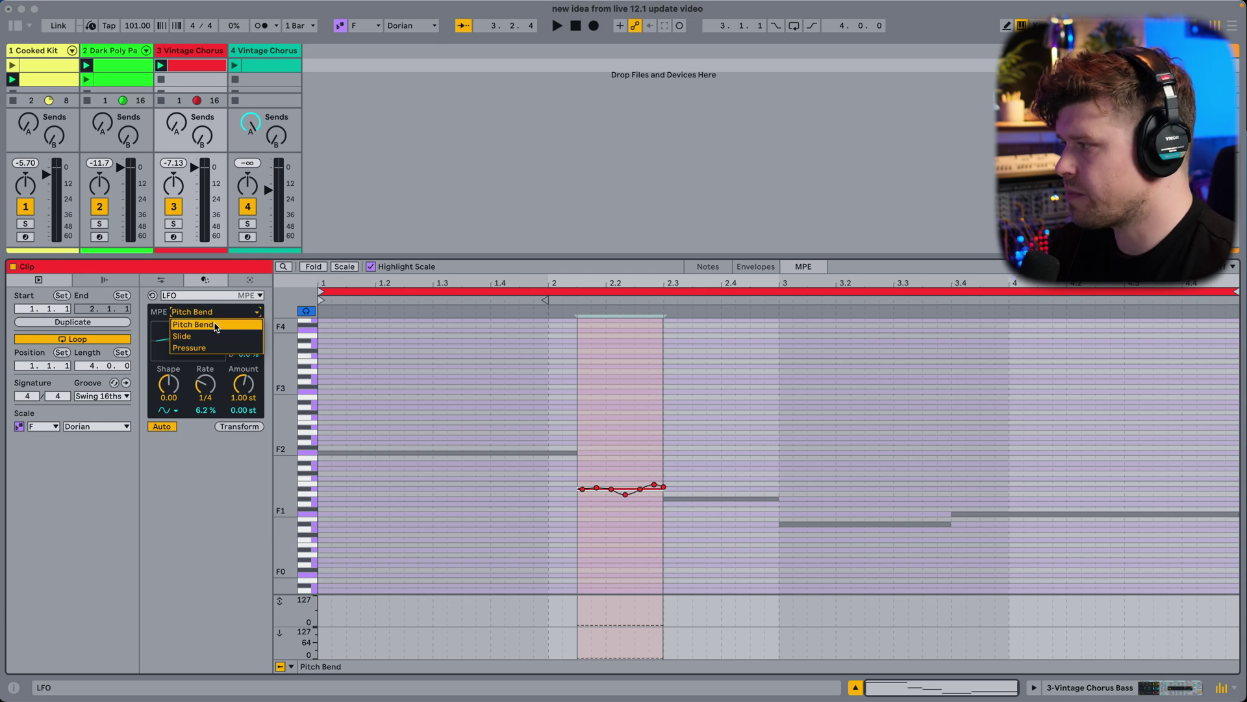
# Solo the bass track and audition the pitch-bend LFO with Amount raised to 20 semitones.
pyautogui.click(217, 325)
pyautogui.click(173, 223)
pyautogui.press('space')
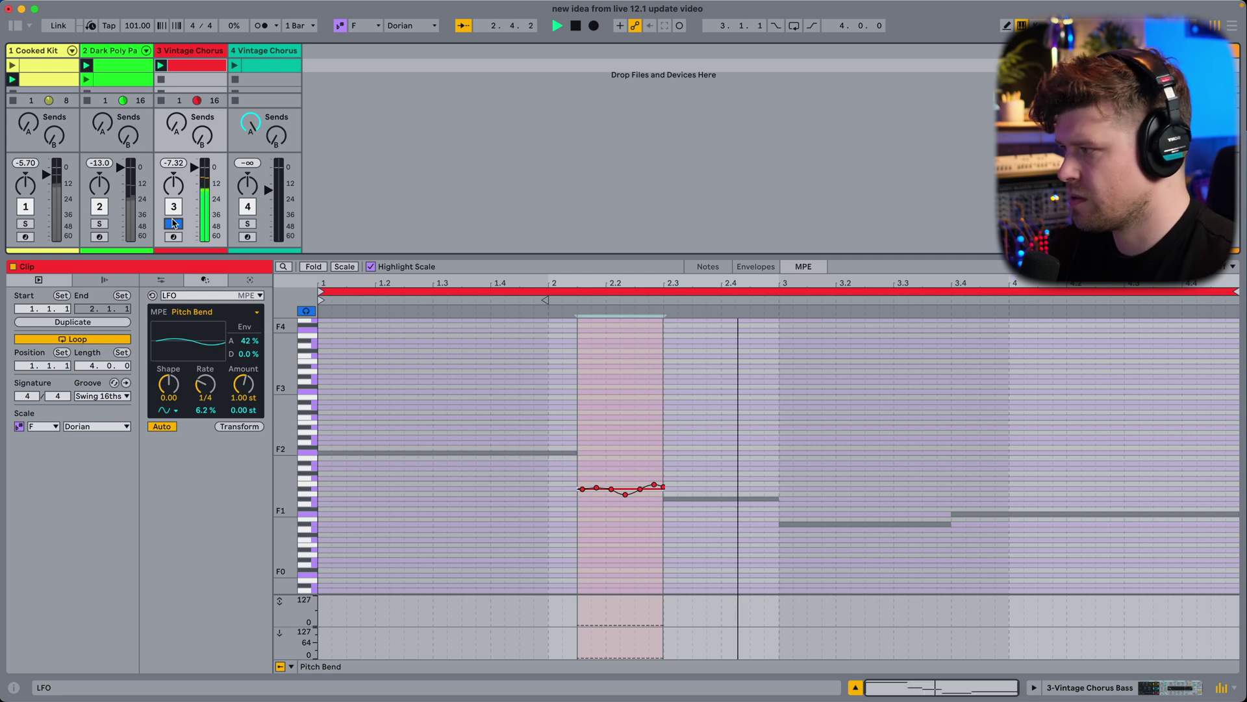
pyautogui.press('space')
pyautogui.moveTo(244, 384)
pyautogui.mouseDown()
pyautogui.moveTo(244, 338)
pyautogui.moveTo(242, 393)
pyautogui.mouseUp()
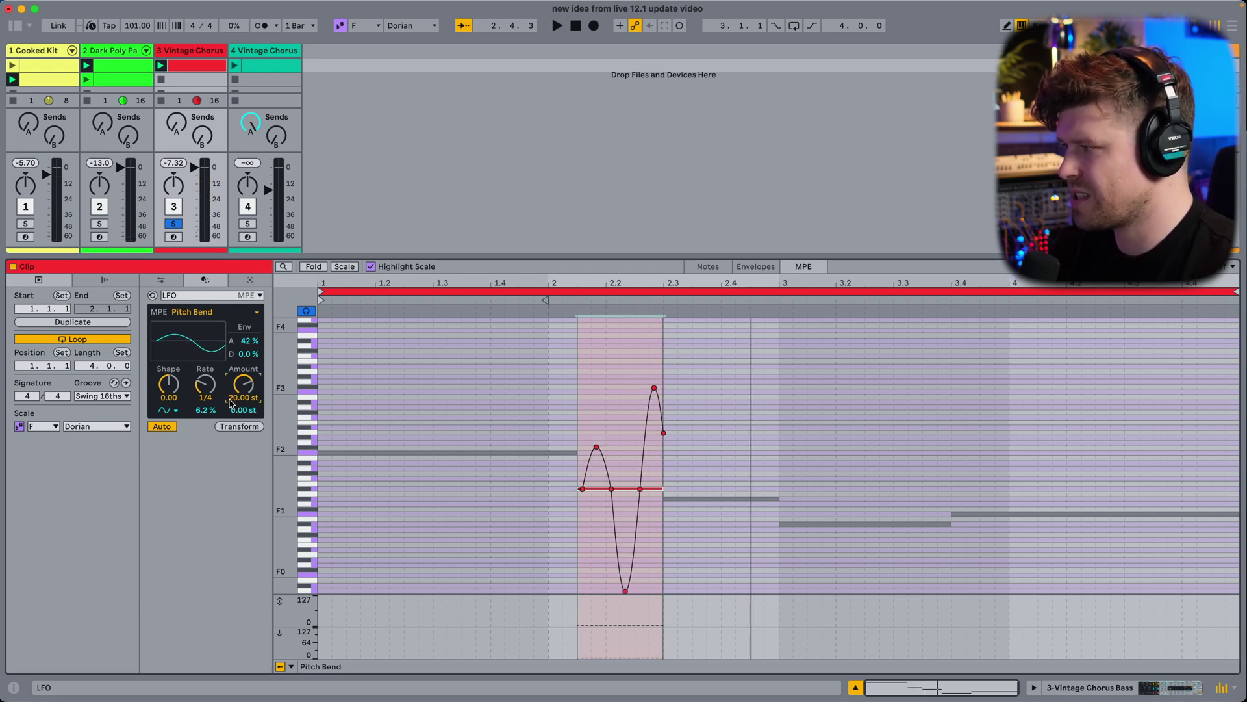
pyautogui.press('space')
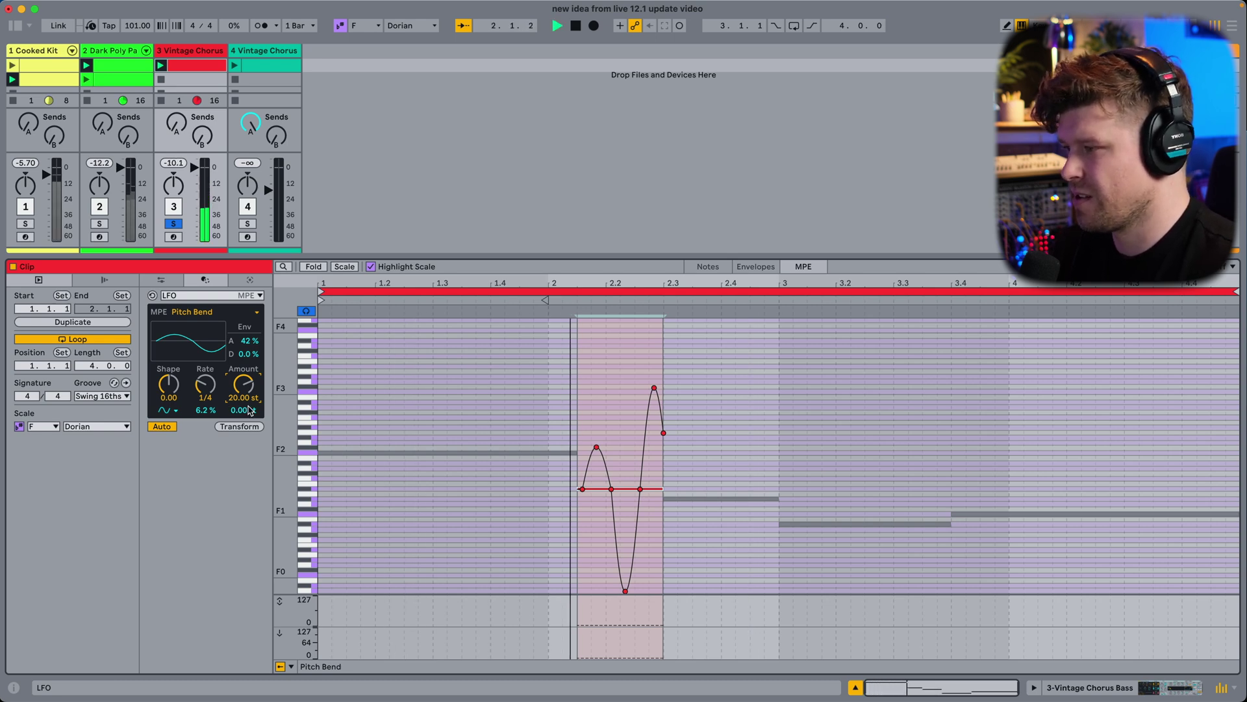
pyautogui.press('space')
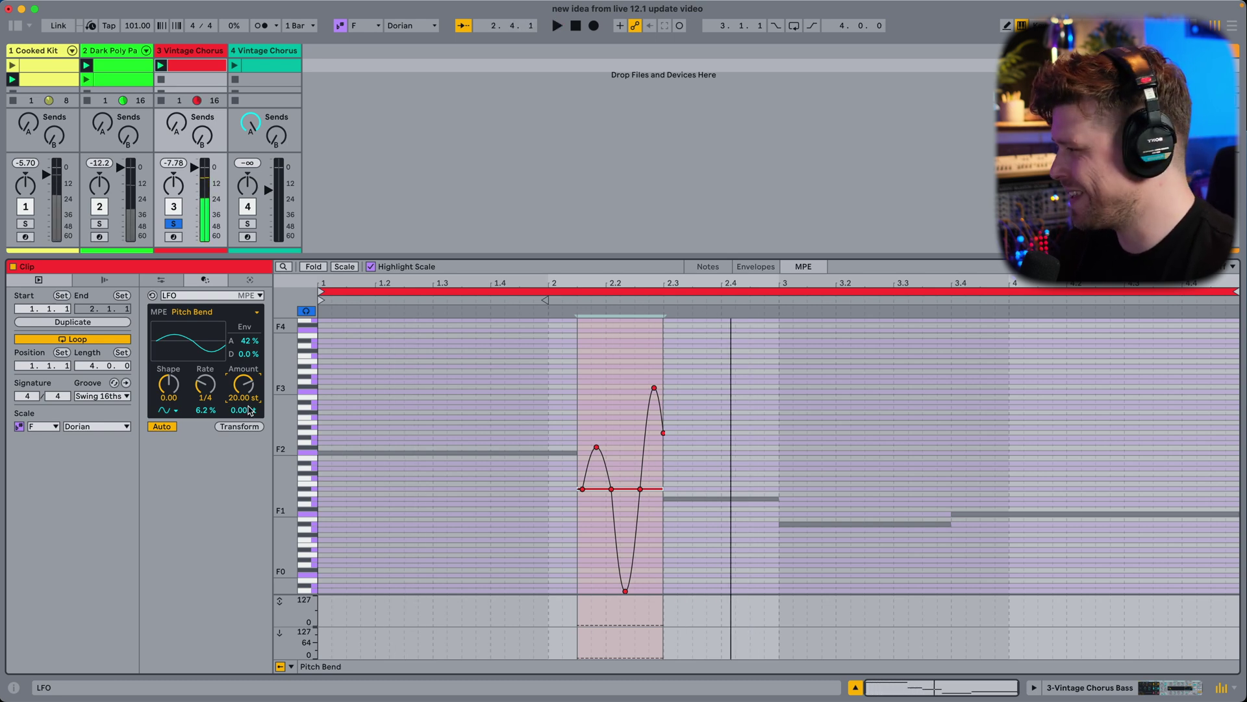
# Reset the LFO Amount to 1 st, retarget it to Pressure, and show the bass synth's devices.
pyautogui.click(243, 397)
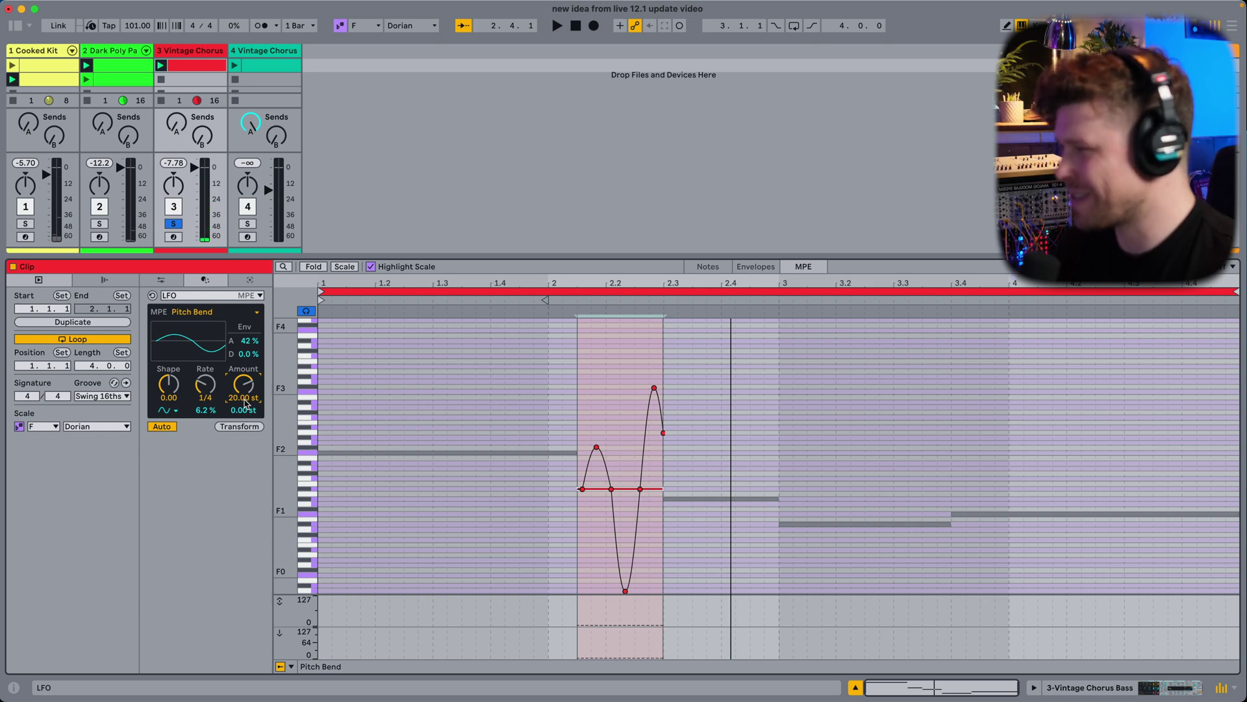
pyautogui.write('1')
pyautogui.press('Return')
pyautogui.click(204, 314)
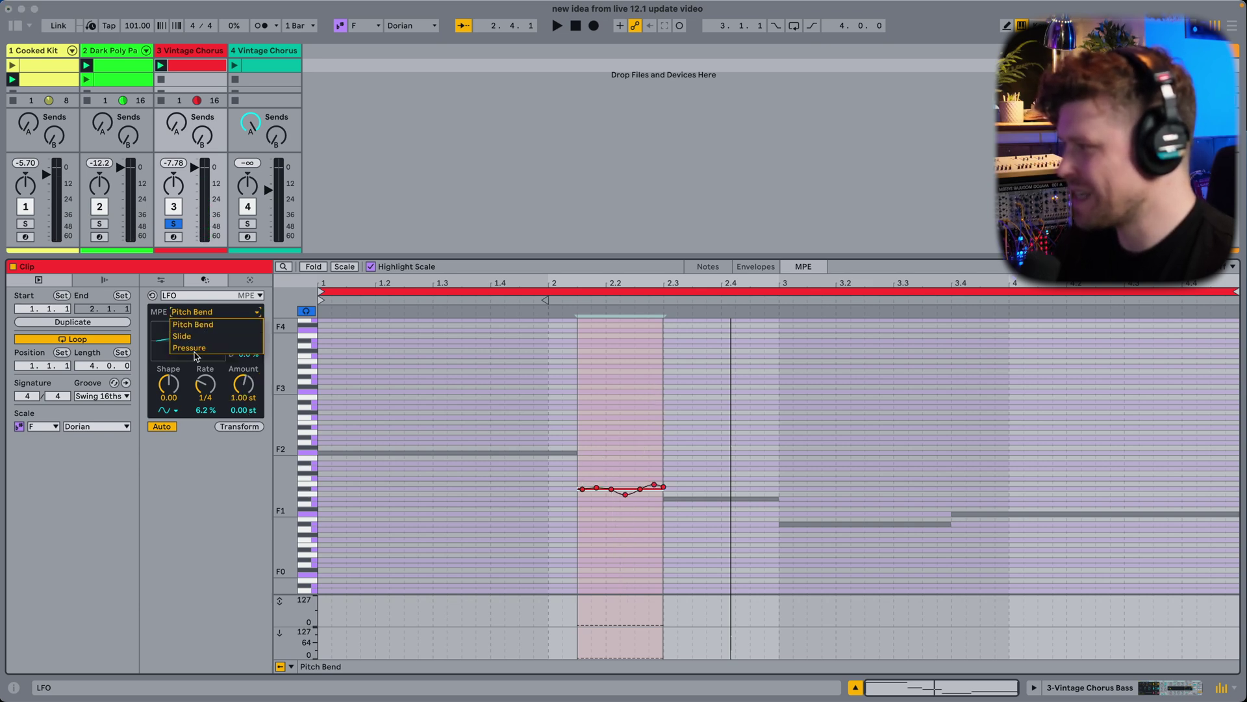
pyautogui.click(201, 353)
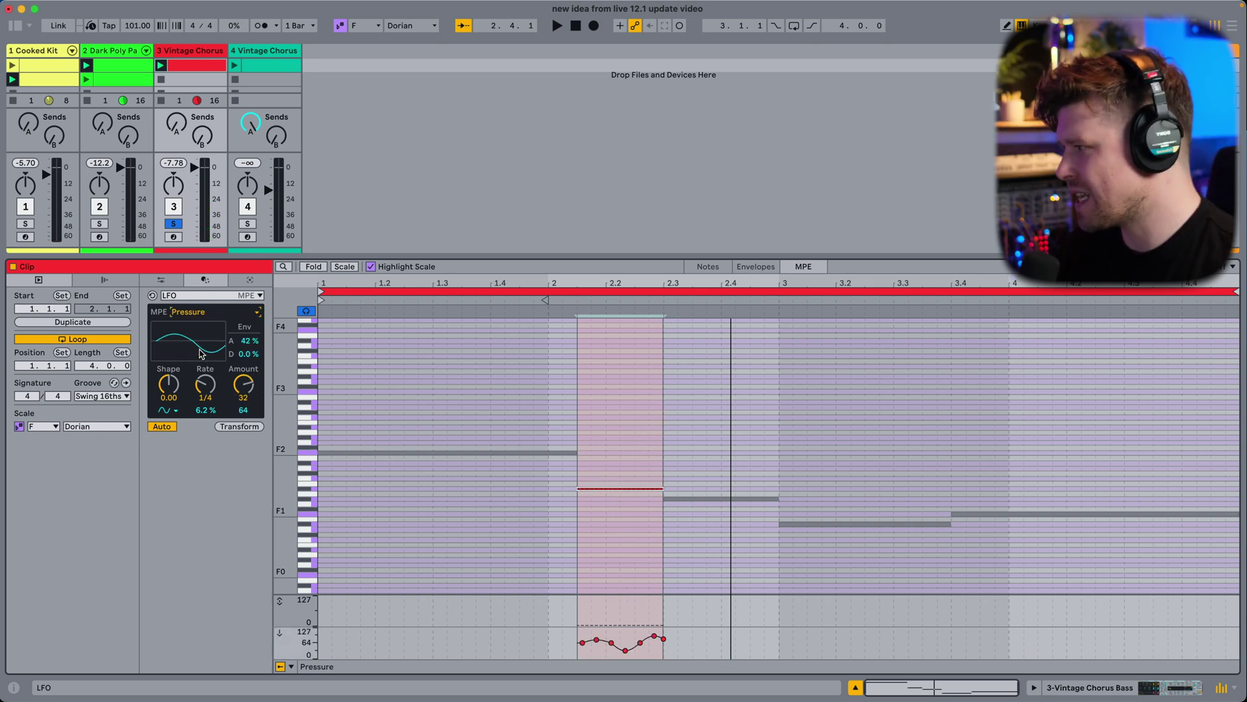
pyautogui.click(197, 52)
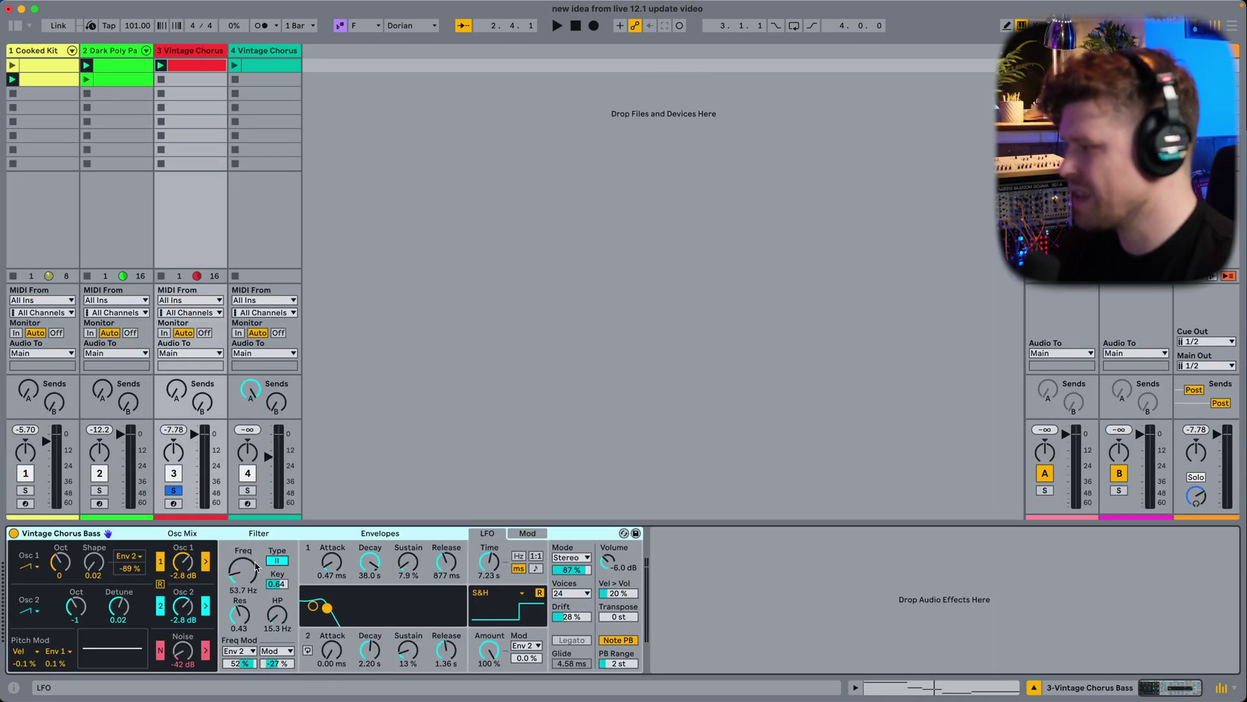
# Set the Vintage Chorus Bass filter's Freq Mod source to Pressure instead of Mod.
pyautogui.click(278, 651)
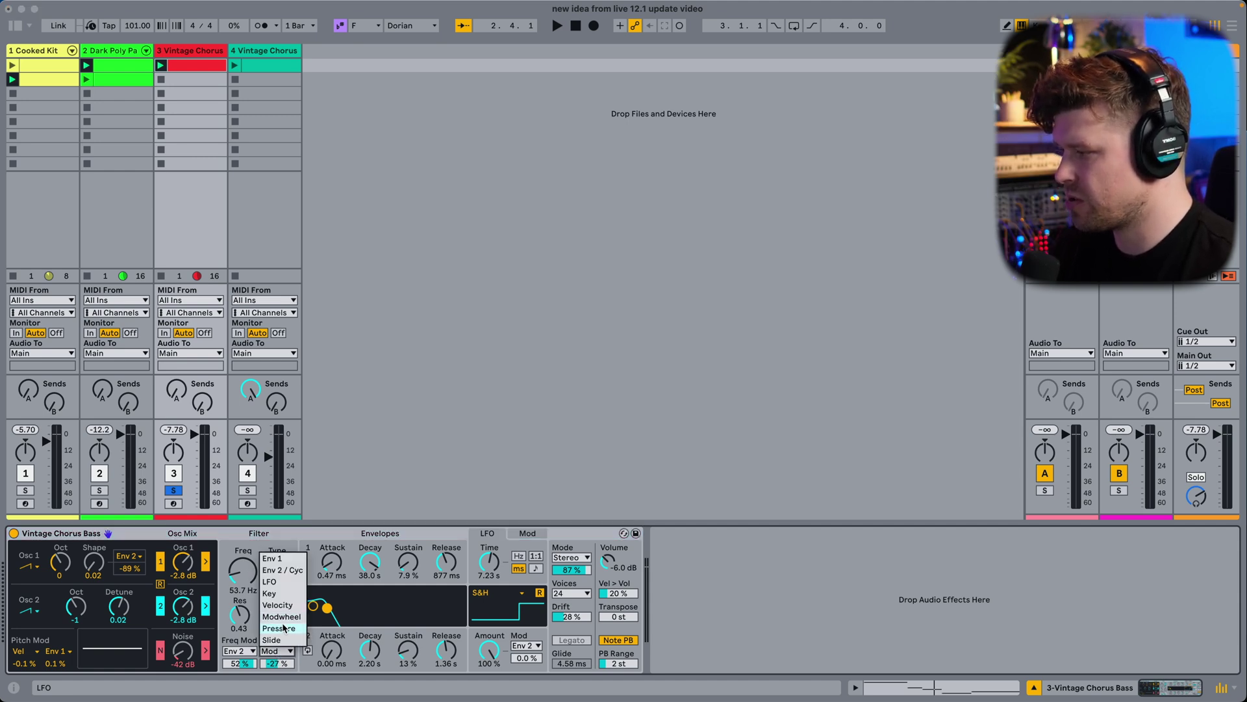
pyautogui.click(283, 627)
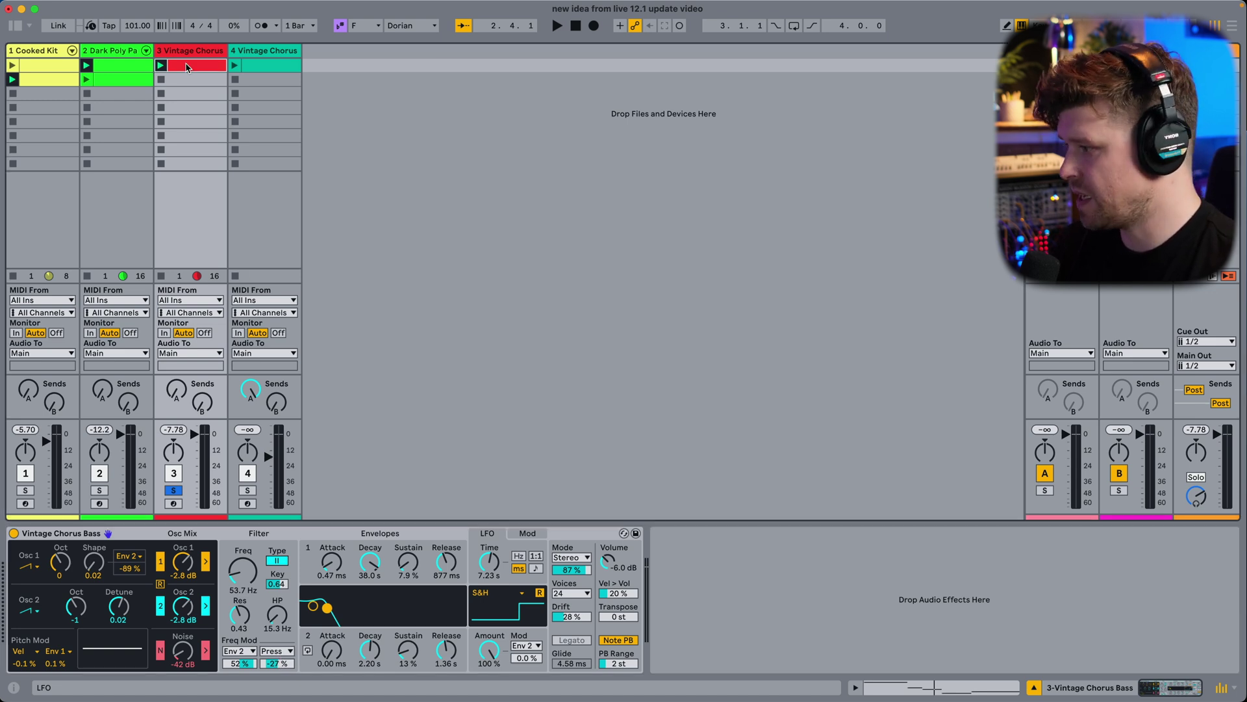
# Raise the pressure LFO Amount to 46, audition it, then unsolo the bass and play the mix.
pyautogui.hotkey('shift', 'Tab')
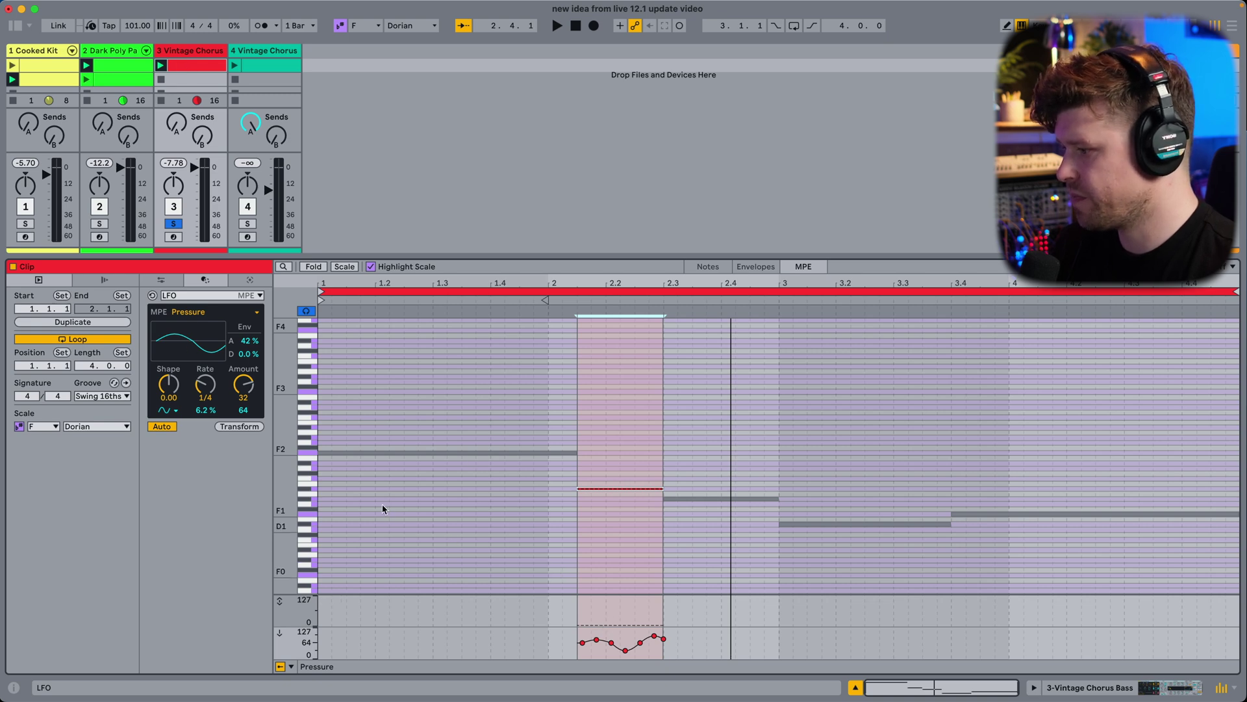
pyautogui.moveTo(241, 390); pyautogui.dragTo(242, 376)
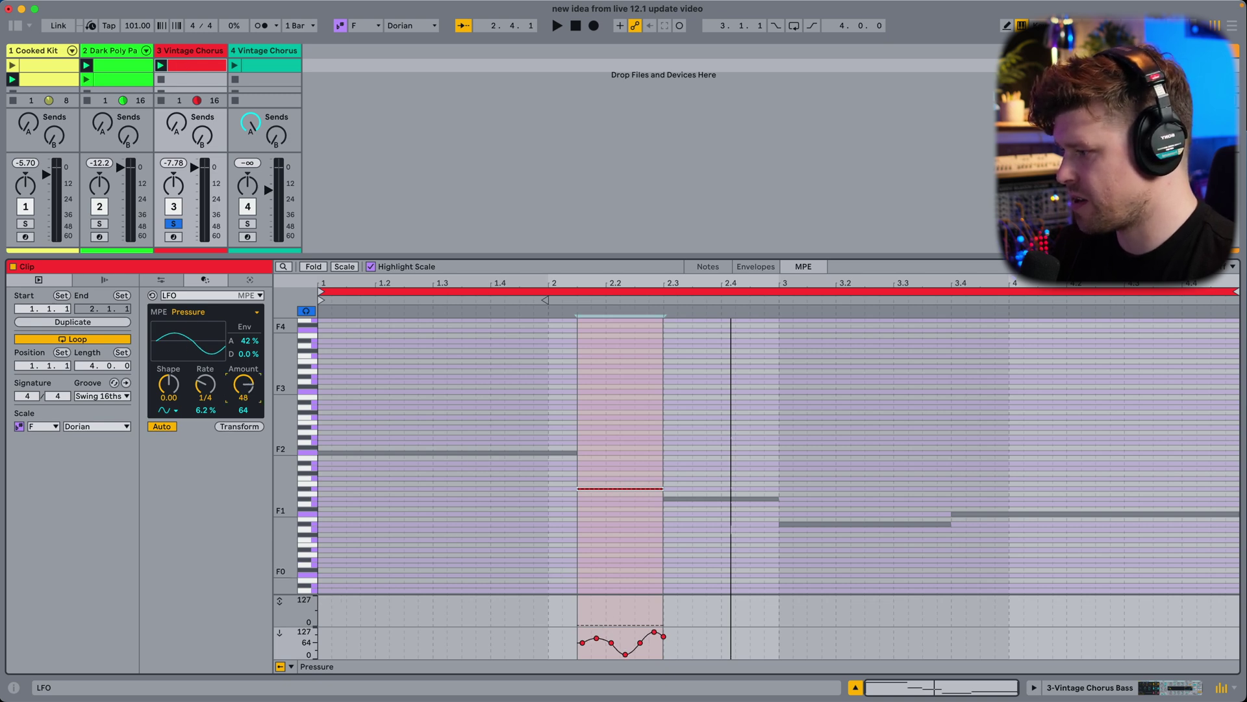
pyautogui.press('space')
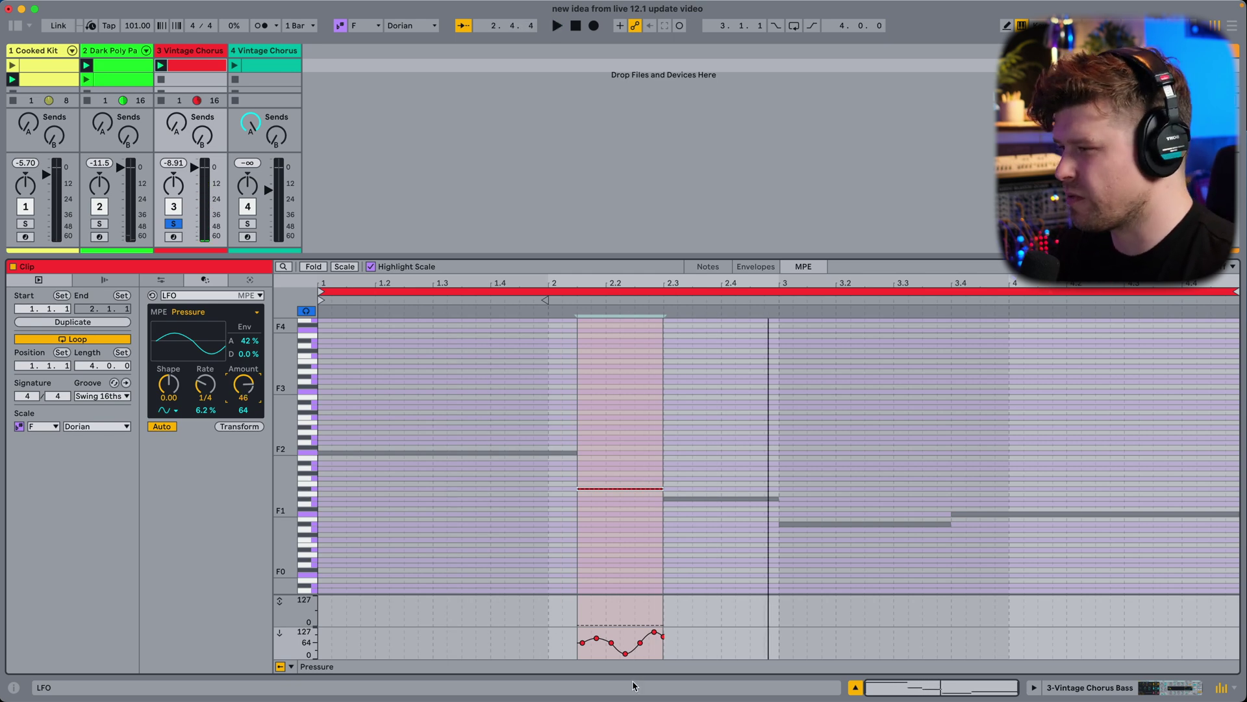
pyautogui.click(440, 558)
pyautogui.click(174, 224)
pyautogui.press('space')
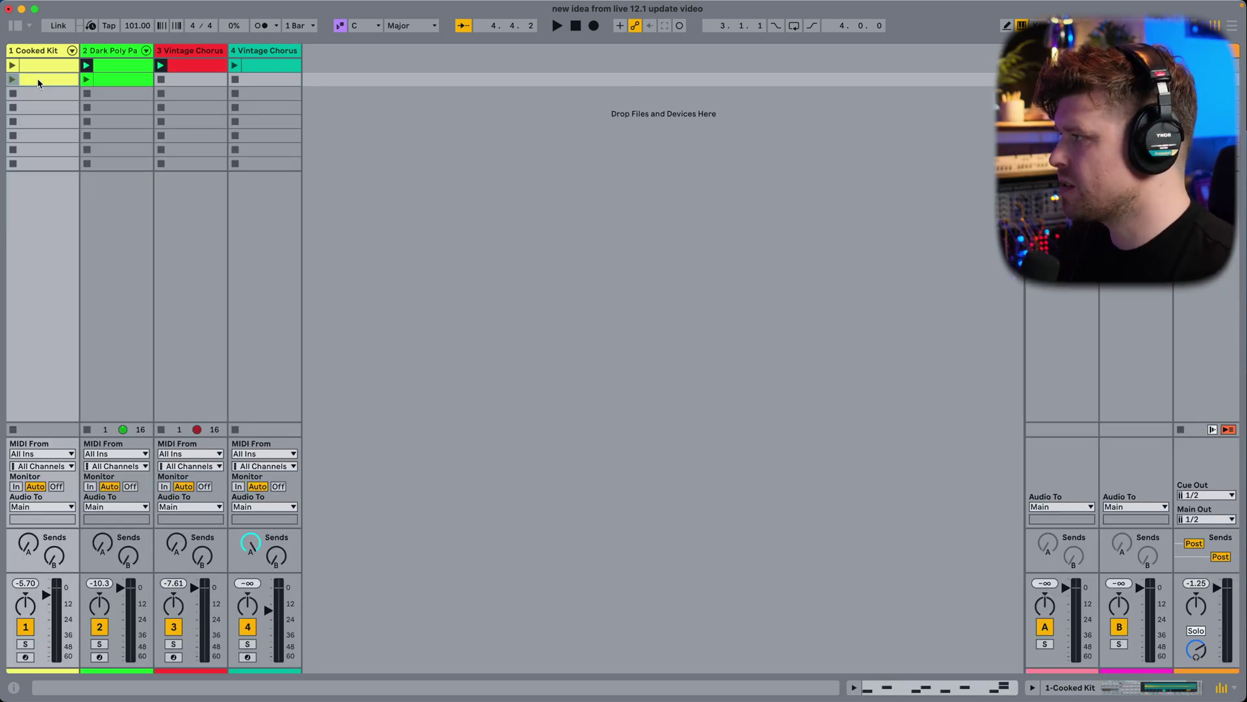
# Open the Cooked Kit clip in an enlarged piano roll and Chop every drum note into 4 parts.
pyautogui.doubleClick(37, 78)
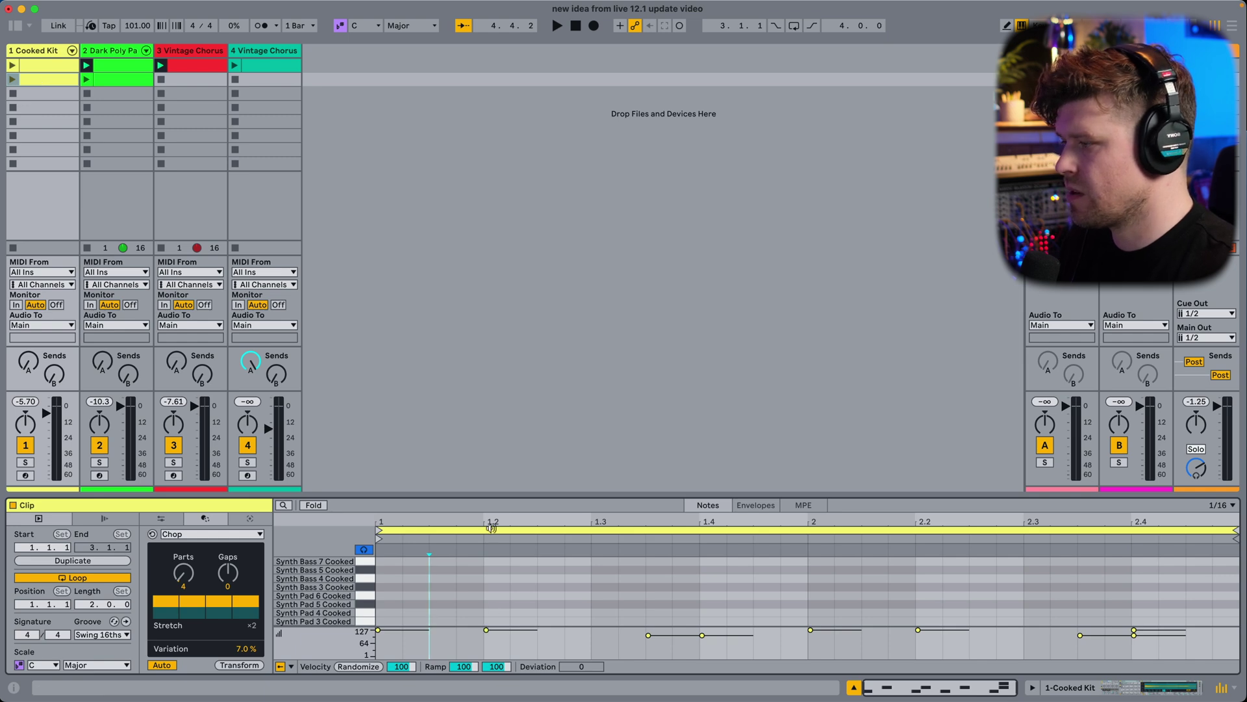
pyautogui.moveTo(490, 497); pyautogui.dragTo(306, 298)
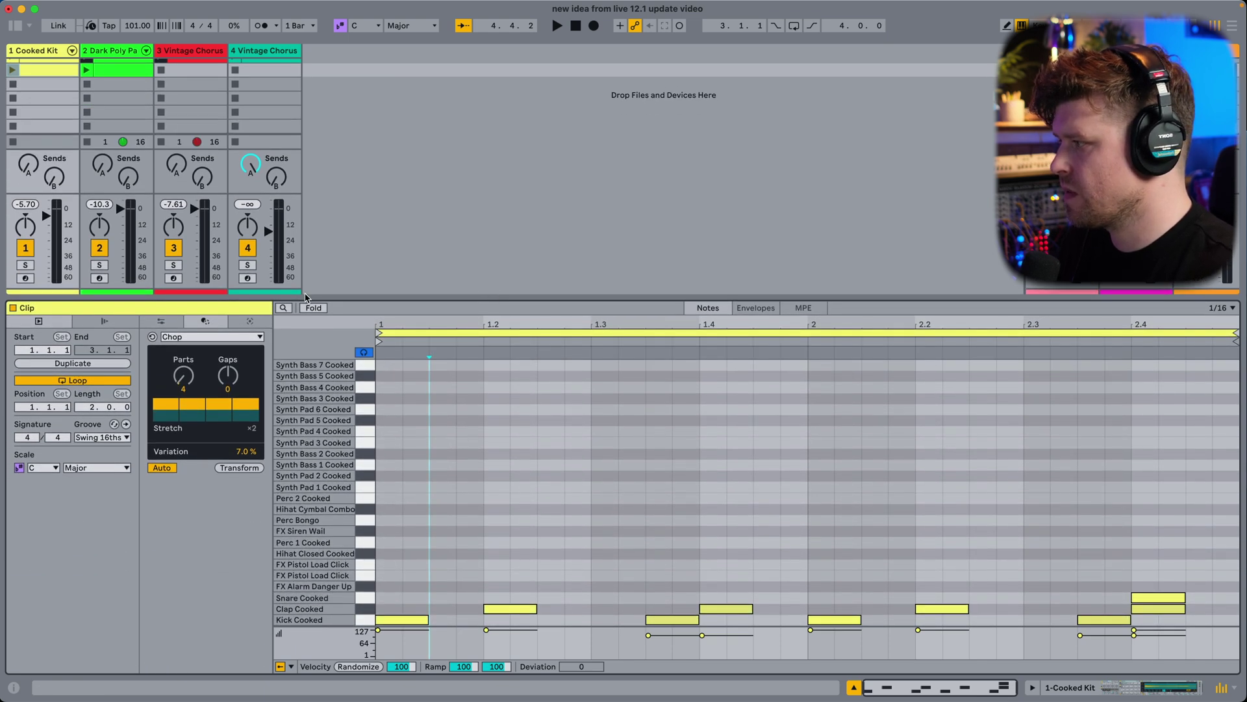
pyautogui.click(220, 337)
pyautogui.click(218, 361)
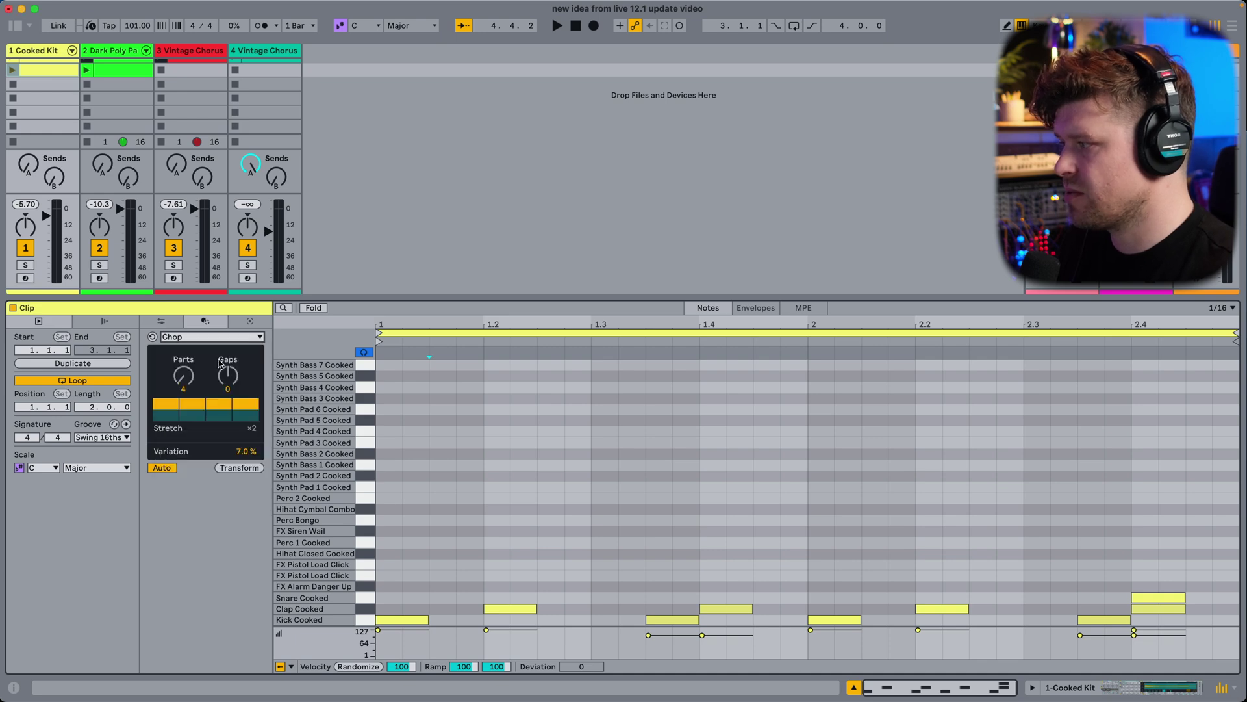
pyautogui.click(460, 496)
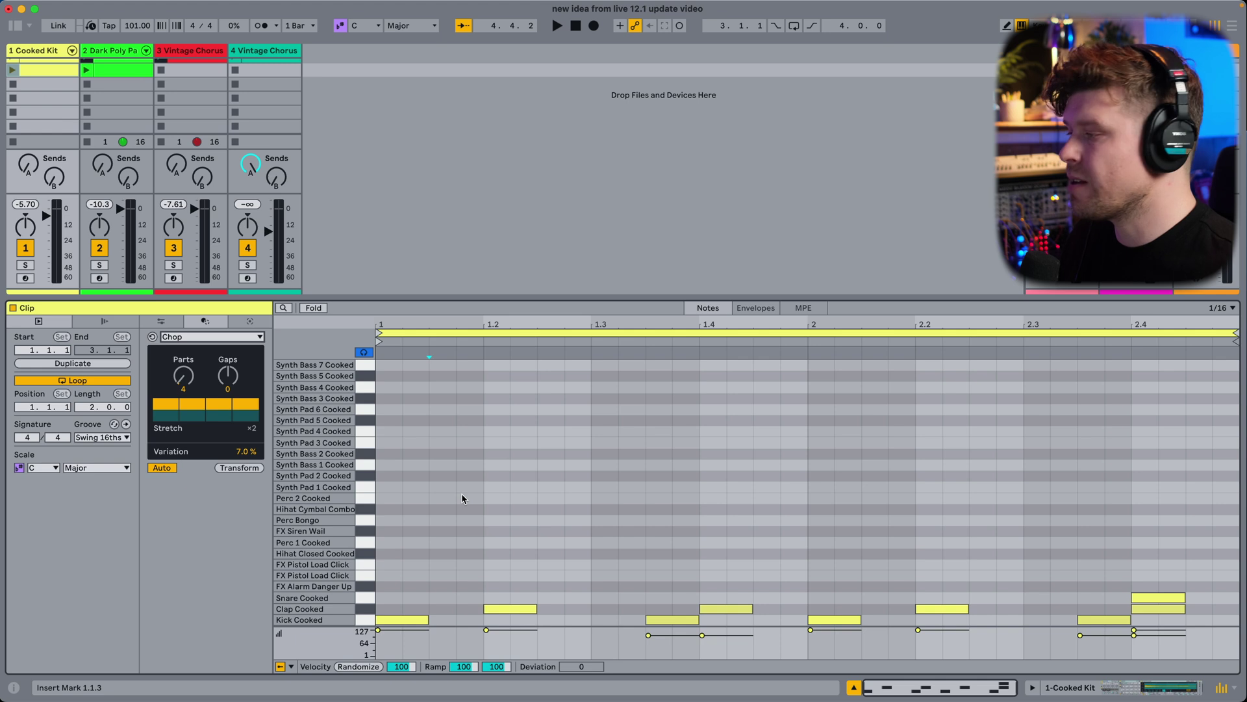
pyautogui.click(224, 468)
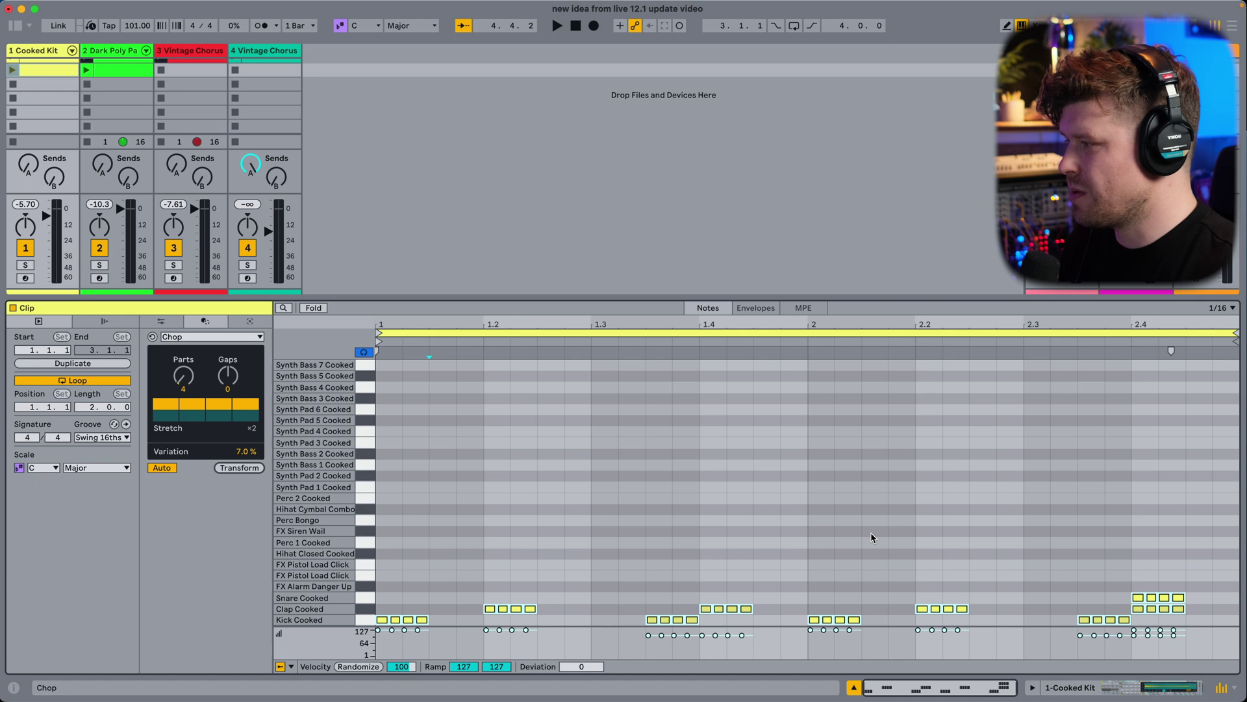
# Undo the chop, draw a closed hi-hat note to 2.3.4, and chop it into 4 parts at 0% Variation.
pyautogui.press('super+z')
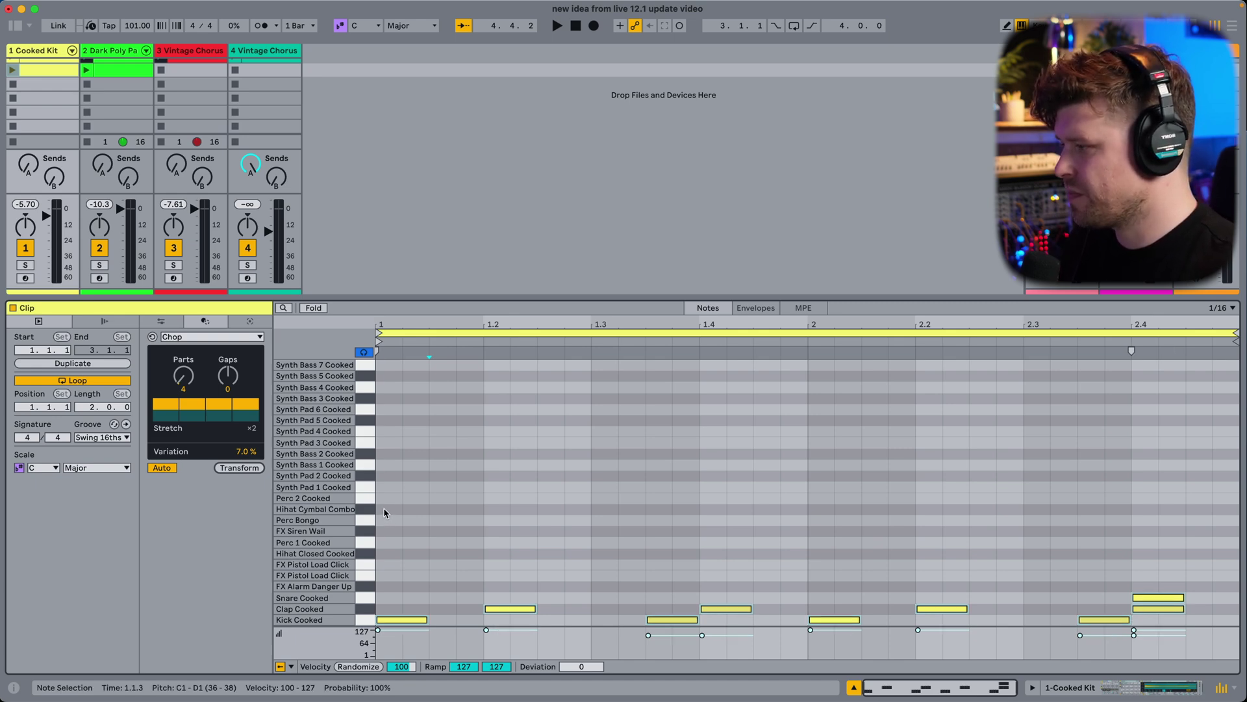
pyautogui.click(374, 556)
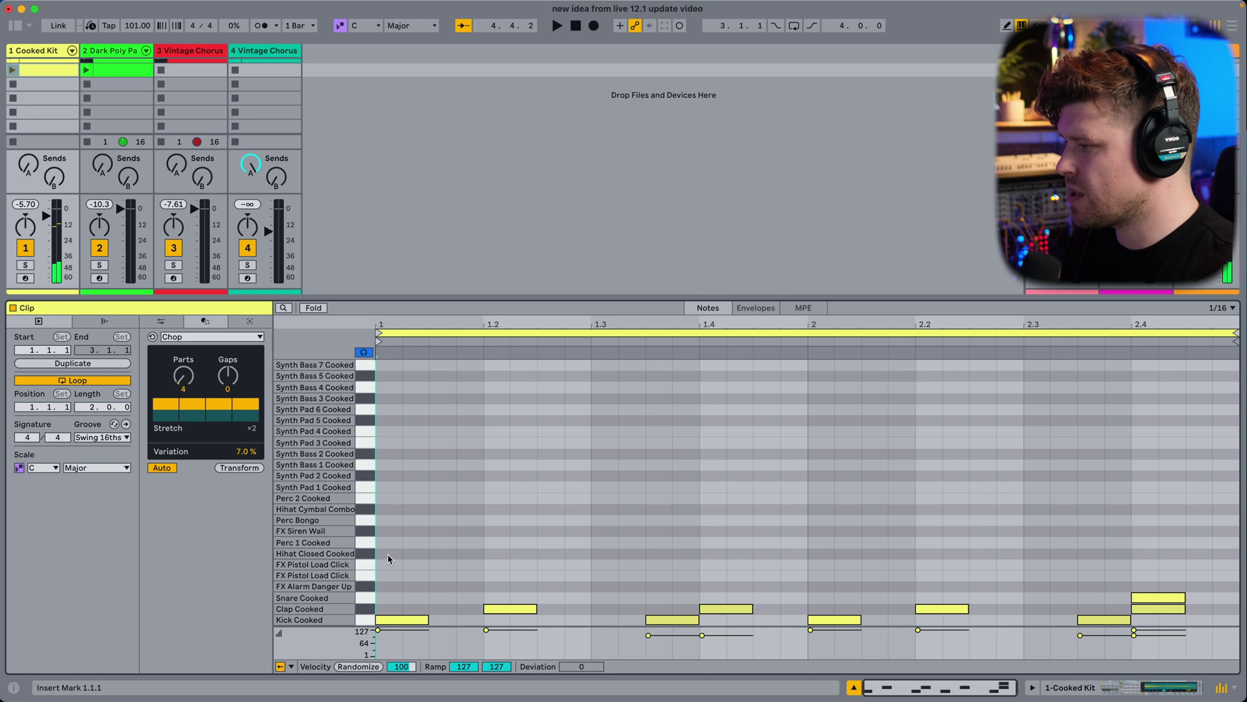
pyautogui.doubleClick(387, 554)
pyautogui.moveTo(400, 553); pyautogui.dragTo(1238, 554)
pyautogui.click(1103, 546)
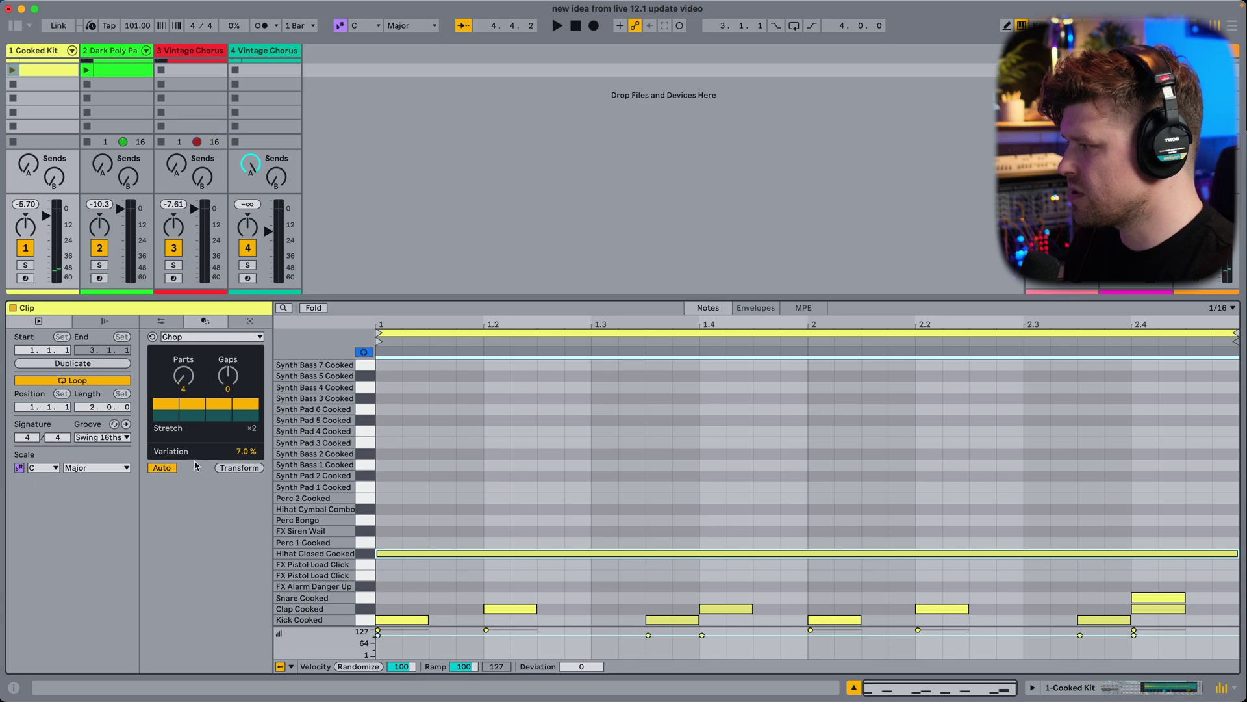
pyautogui.click(238, 468)
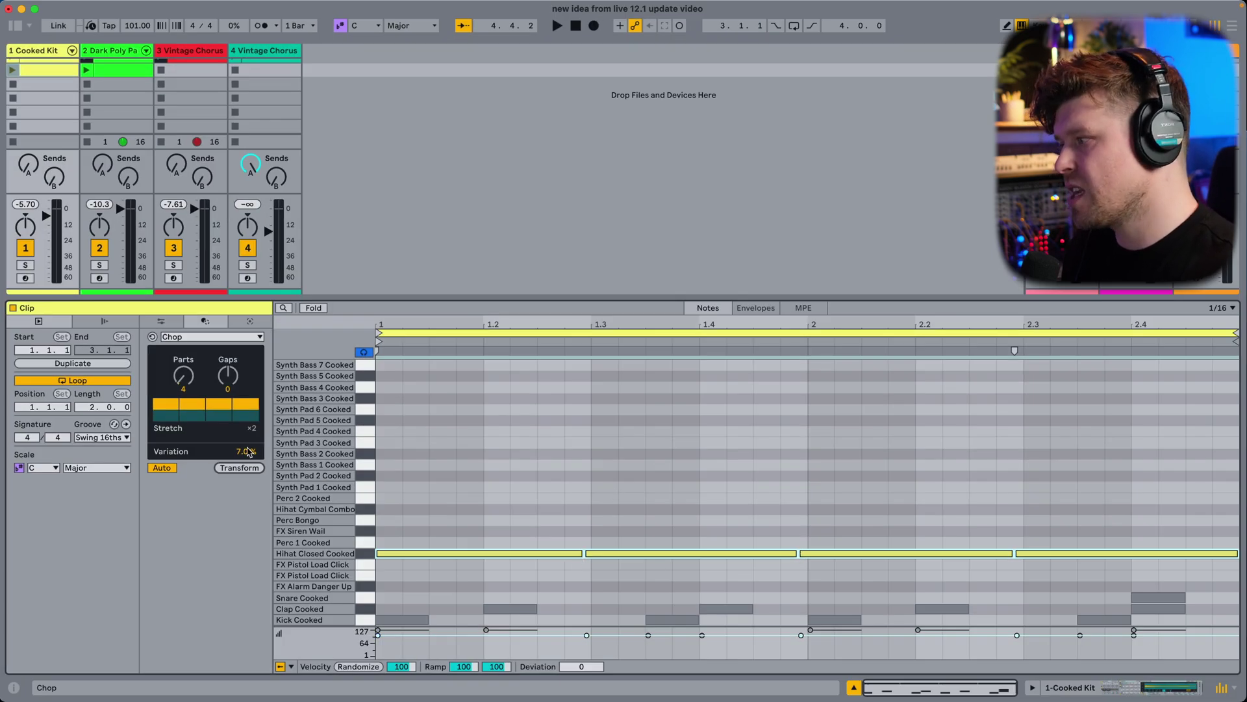
pyautogui.moveTo(241, 453); pyautogui.dragTo(239, 459)
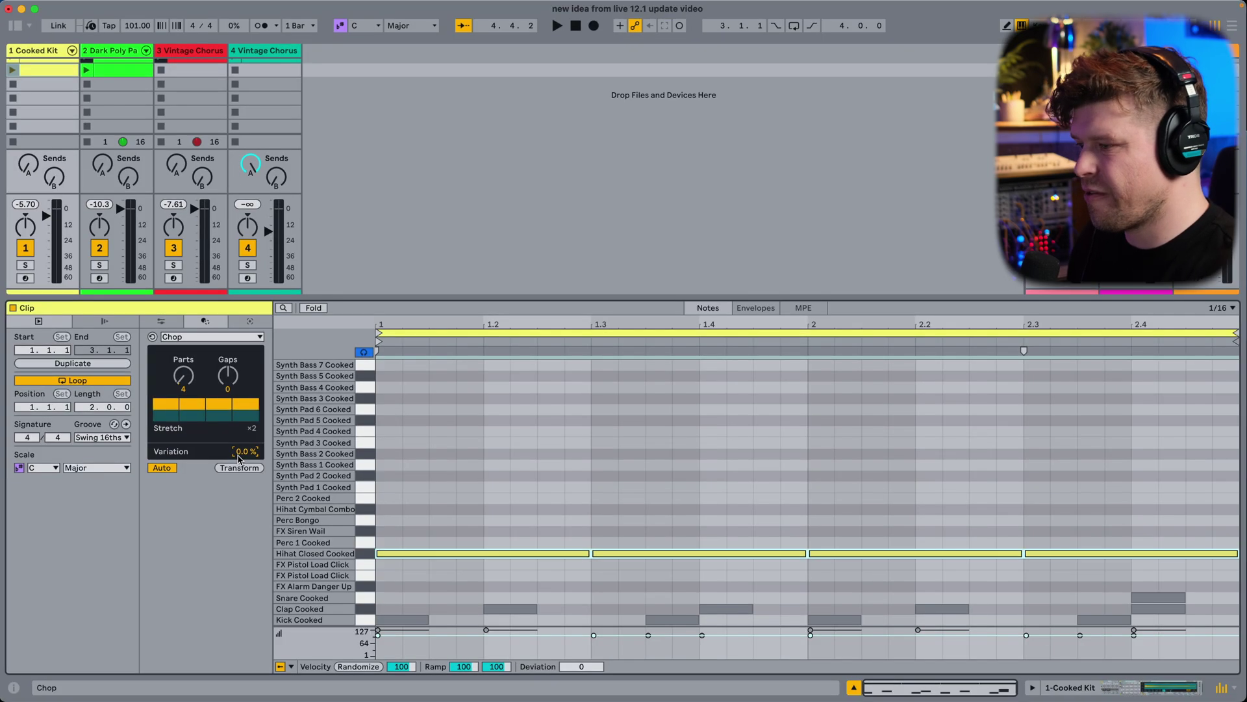
# Launch the drum clip and mute, then restore, the second chop part while listening.
pyautogui.click(13, 70)
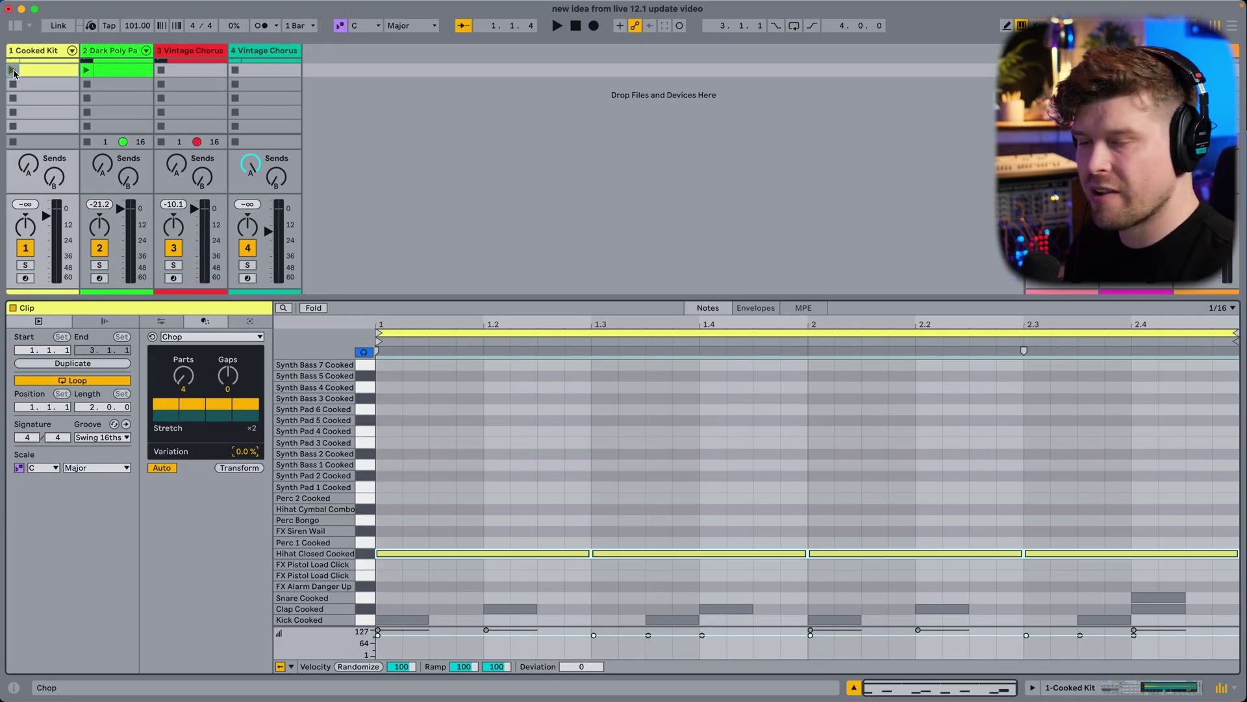
pyautogui.click(13, 70)
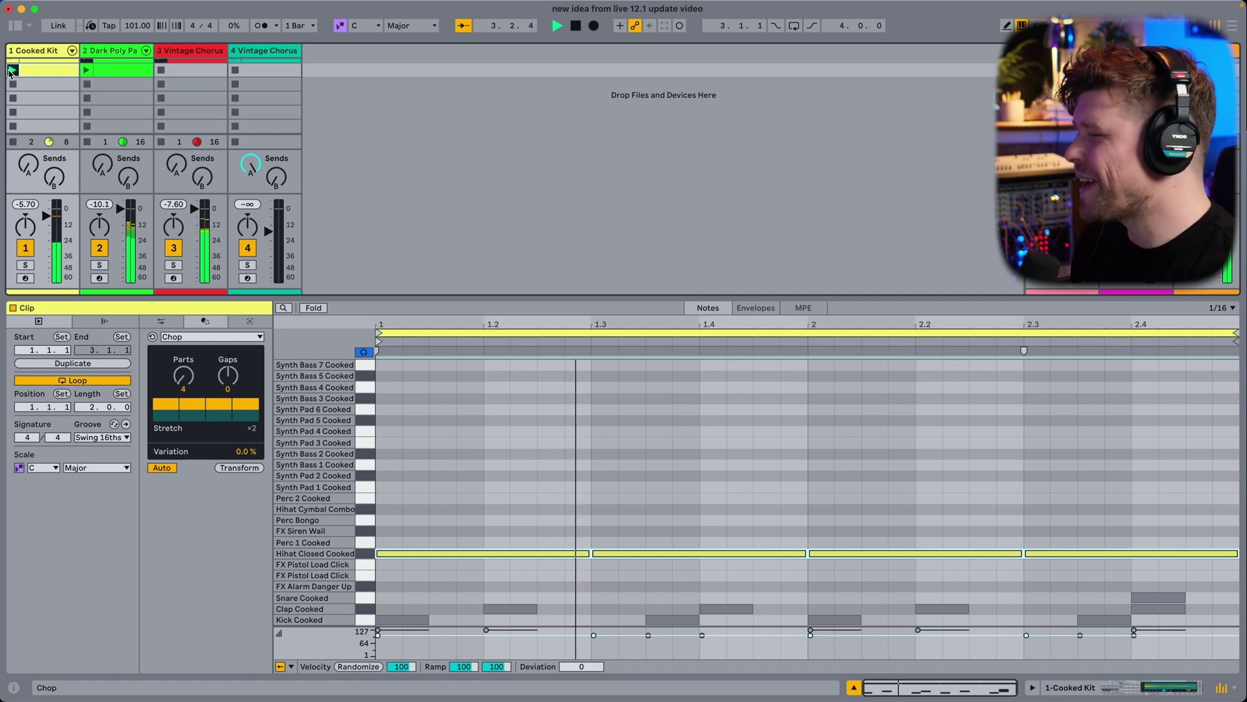
pyautogui.click(193, 410)
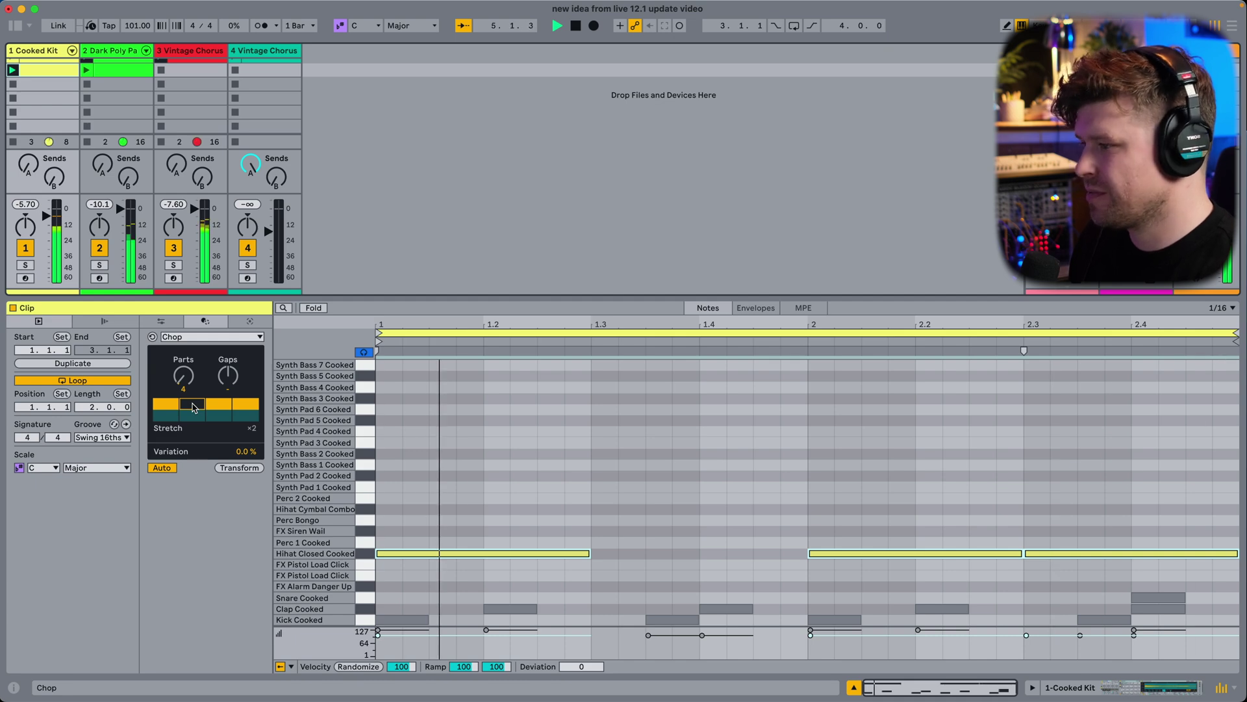
pyautogui.click(194, 407)
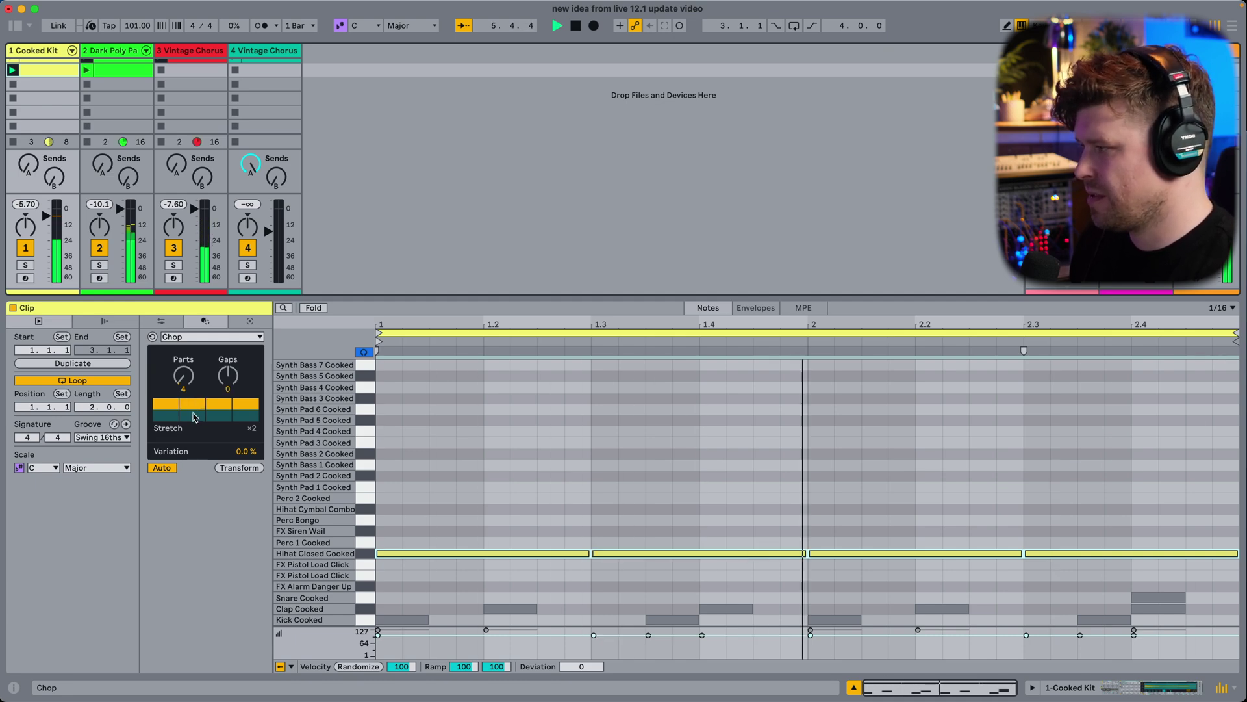
# Stretch the fourth chop part, adjust Stretch, then try and undo stretching part two.
pyautogui.click(254, 416)
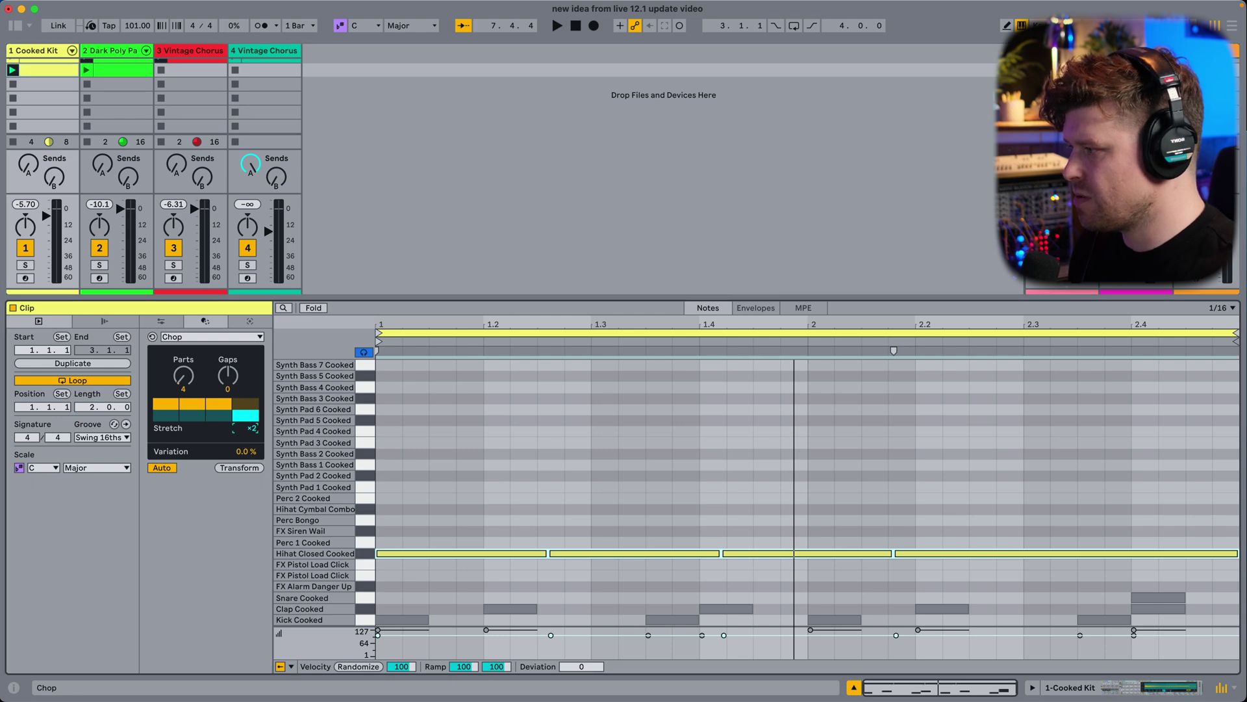
pyautogui.moveTo(252, 429)
pyautogui.mouseDown()
pyautogui.moveTo(251, 402)
pyautogui.moveTo(253, 434)
pyautogui.mouseUp()
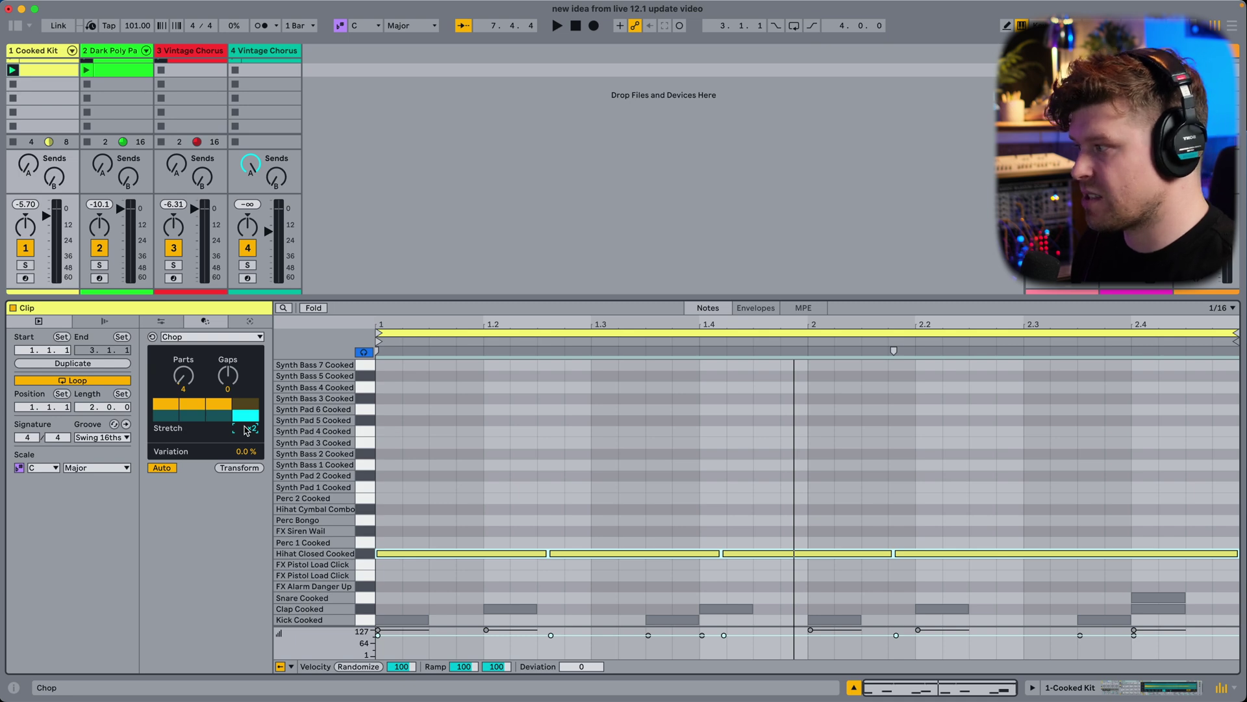
pyautogui.click(189, 416)
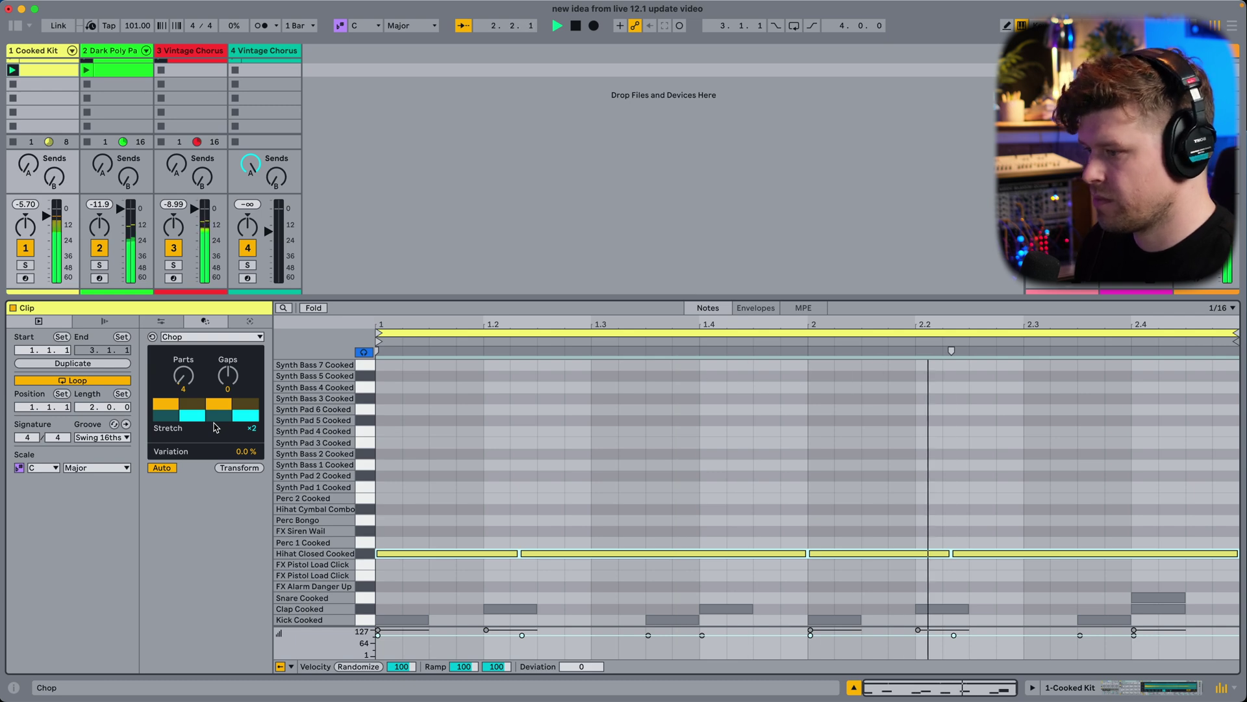
pyautogui.click(193, 405)
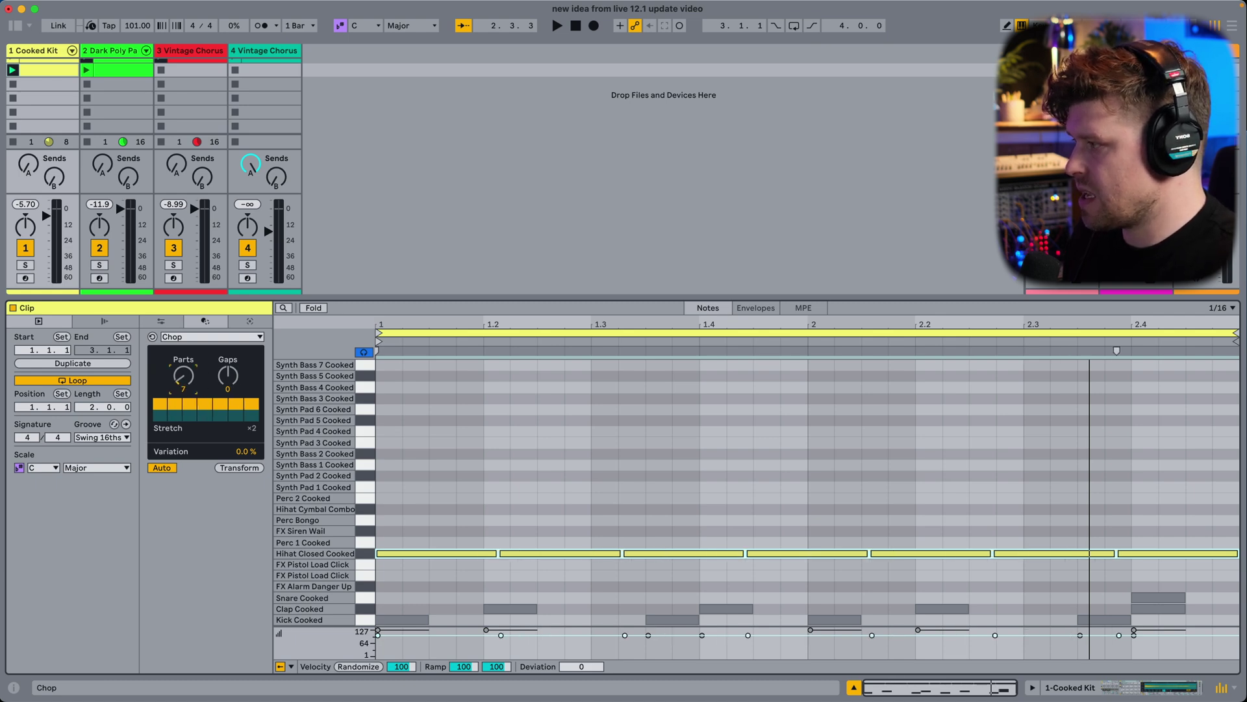
# Set Chop Parts to 16 and audition it with gaps between alternate hi-hat notes.
pyautogui.moveTo(184, 376); pyautogui.dragTo(183, 355)
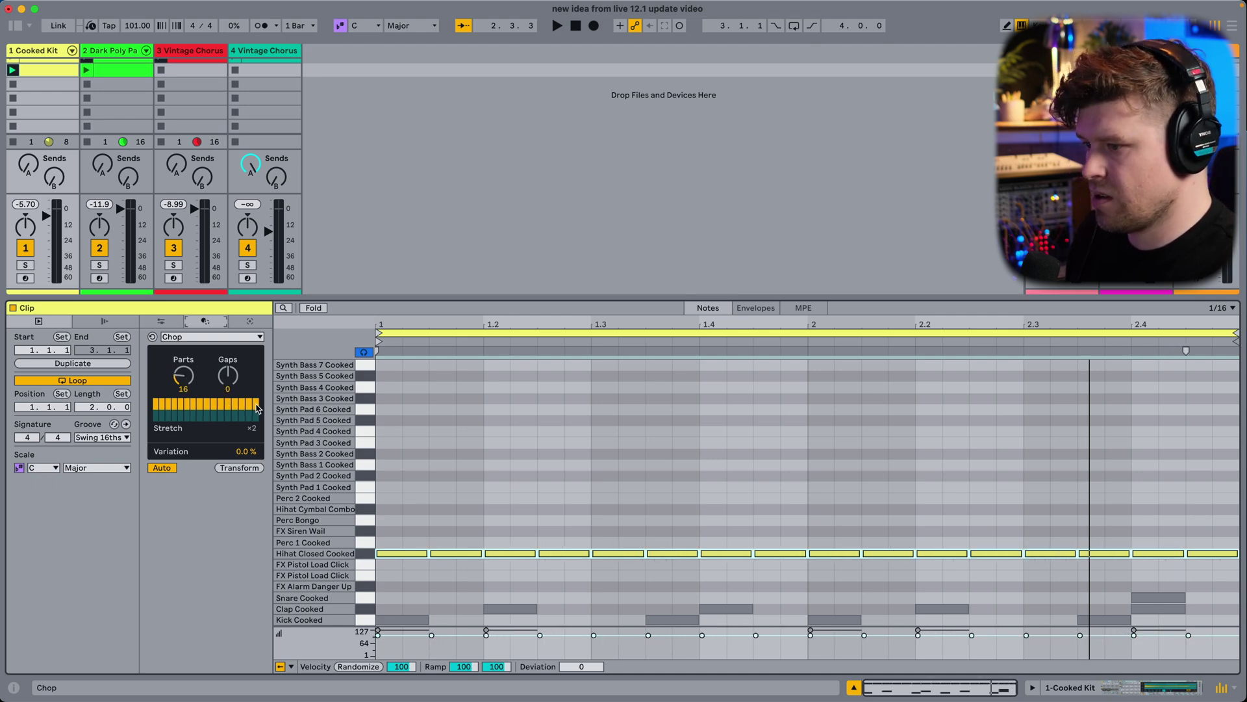
pyautogui.press('space')
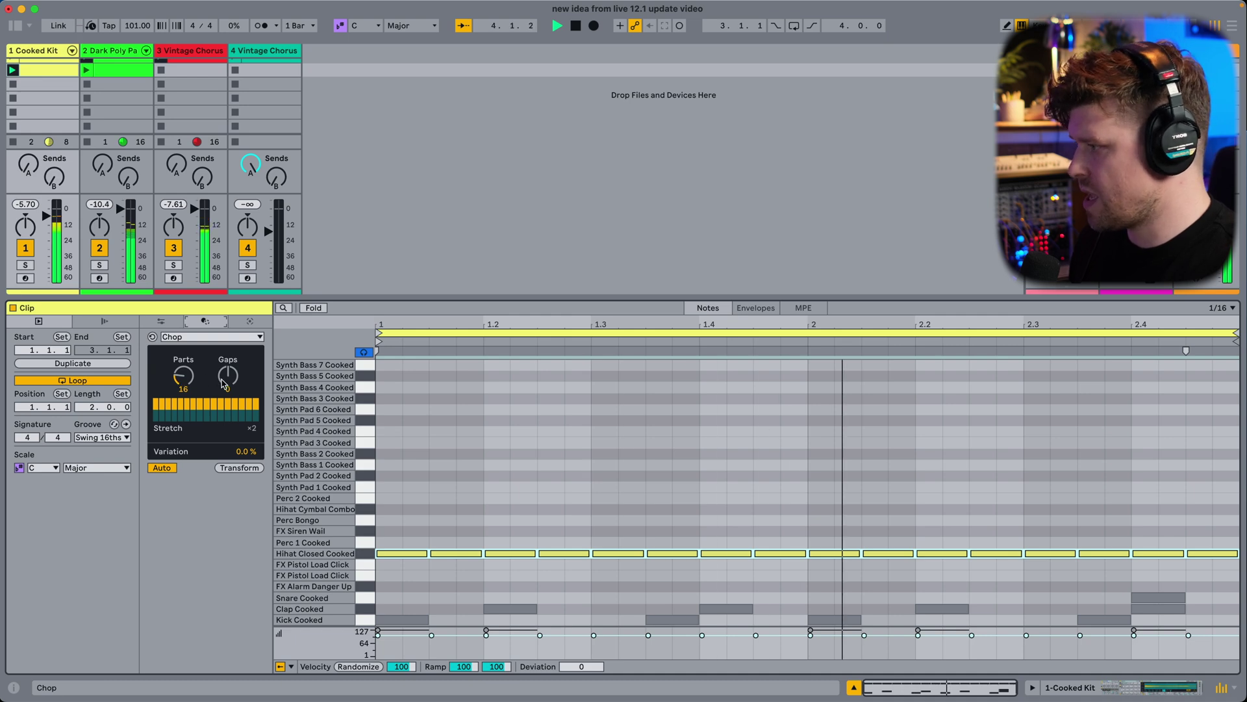
pyautogui.moveTo(228, 375); pyautogui.dragTo(227, 383)
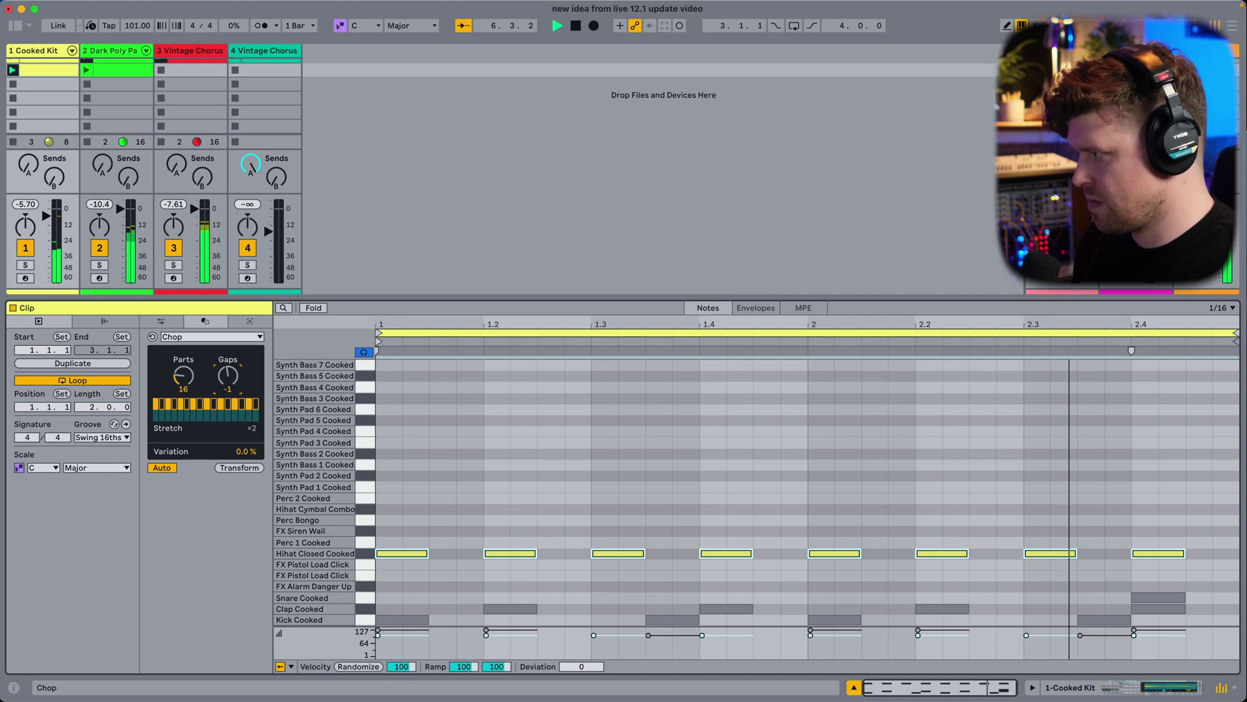
# Toggle chop pattern steps, remove the hit between 2 and 2.2, and settle Gaps at 1.
pyautogui.click(215, 416)
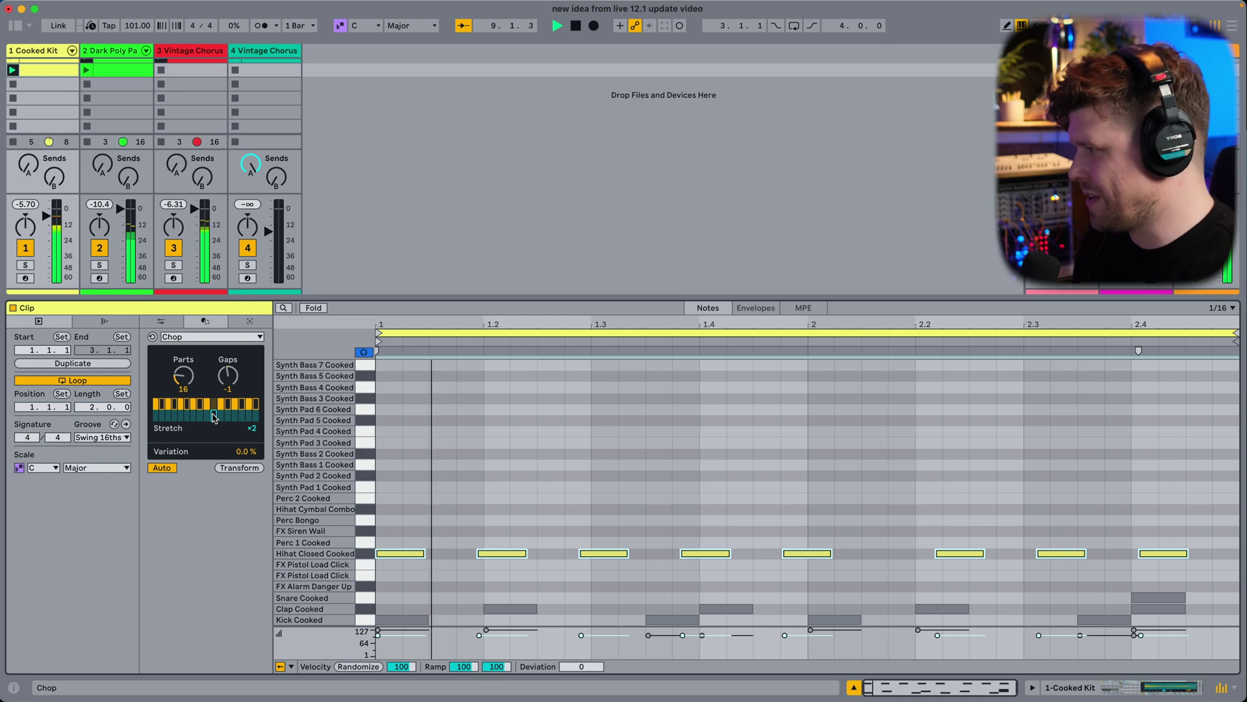
pyautogui.click(215, 408)
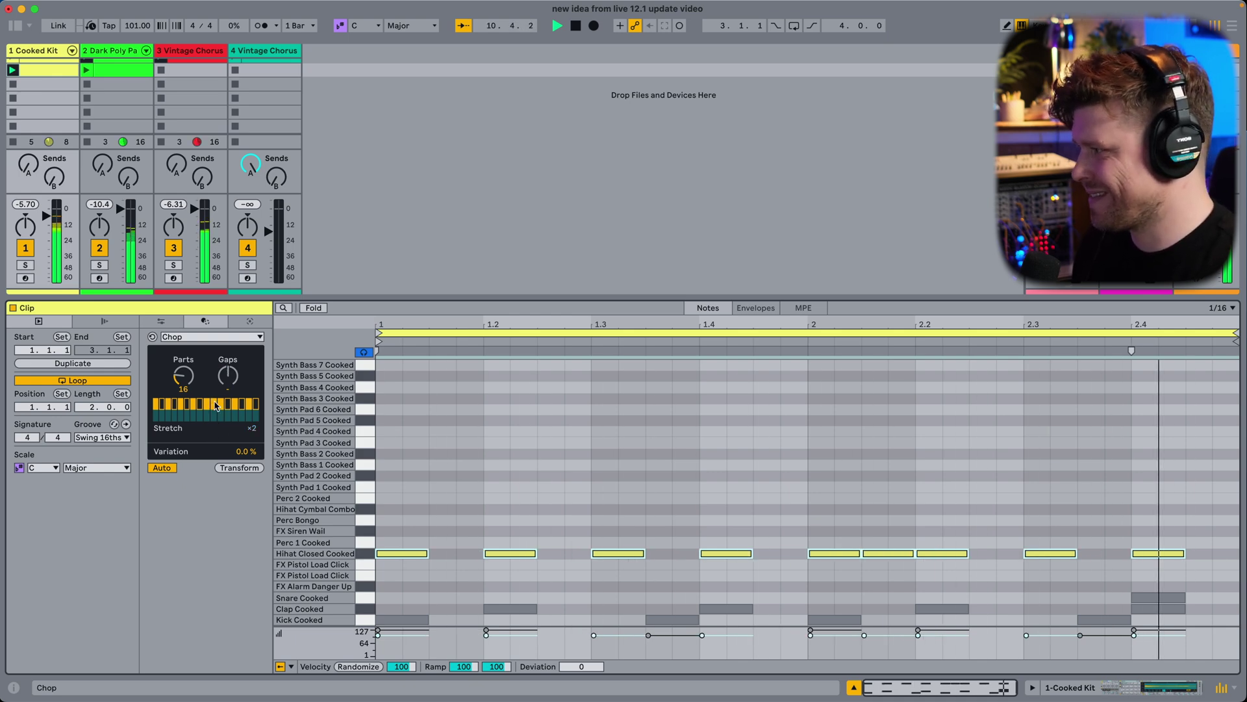
pyautogui.click(217, 405)
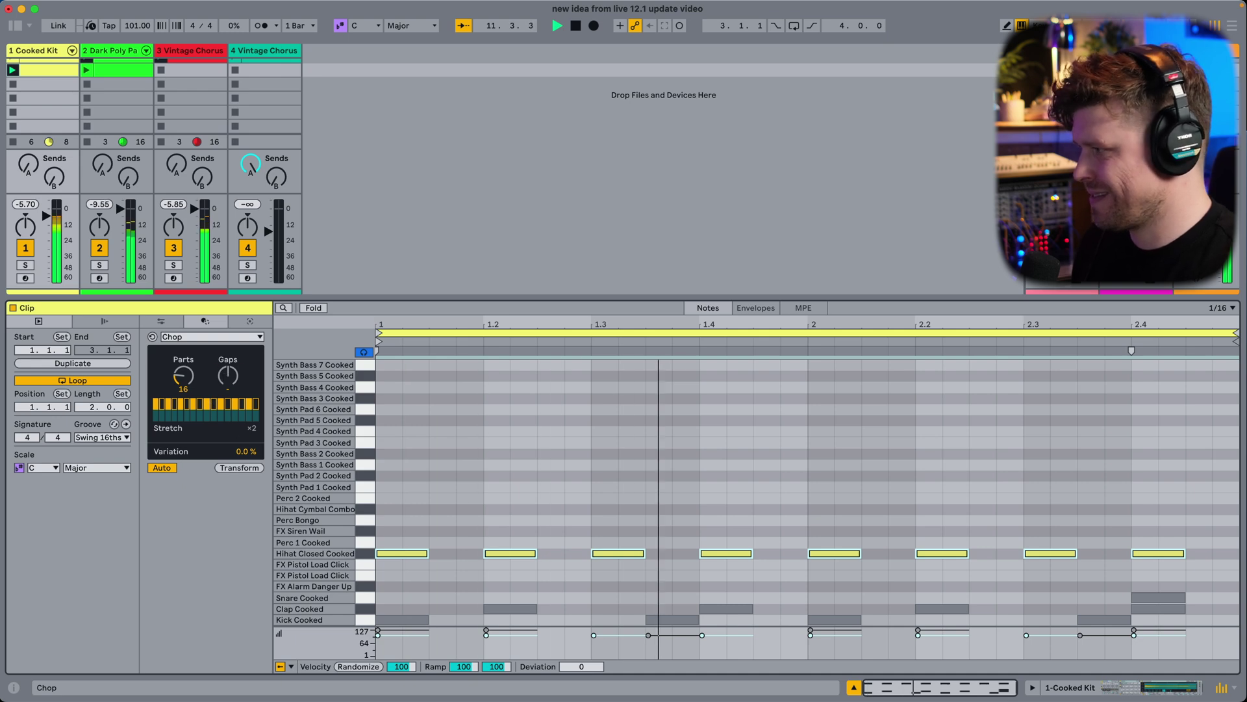
pyautogui.moveTo(227, 375)
pyautogui.mouseDown()
pyautogui.moveTo(227, 351)
pyautogui.moveTo(227, 365)
pyautogui.mouseUp()
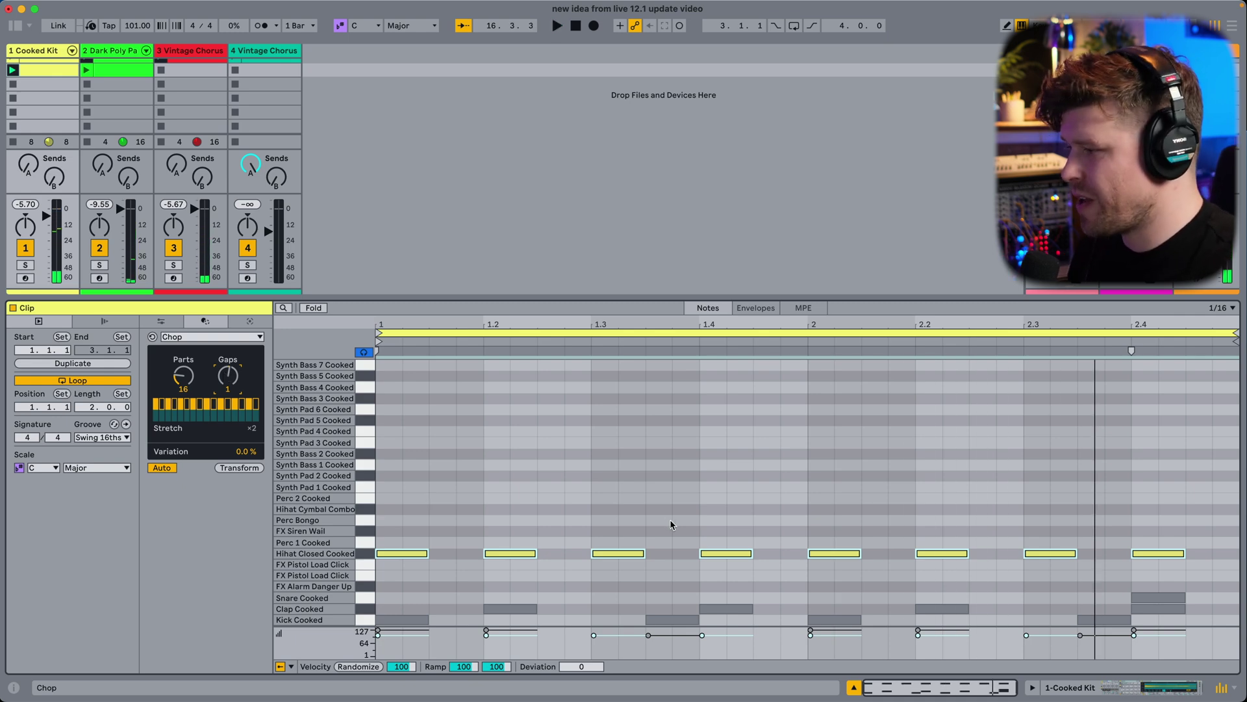
# Select only the hi-hat note at 1.3 and chop it with Transform.
pyautogui.click(617, 524)
pyautogui.moveTo(598, 516); pyautogui.dragTo(630, 567)
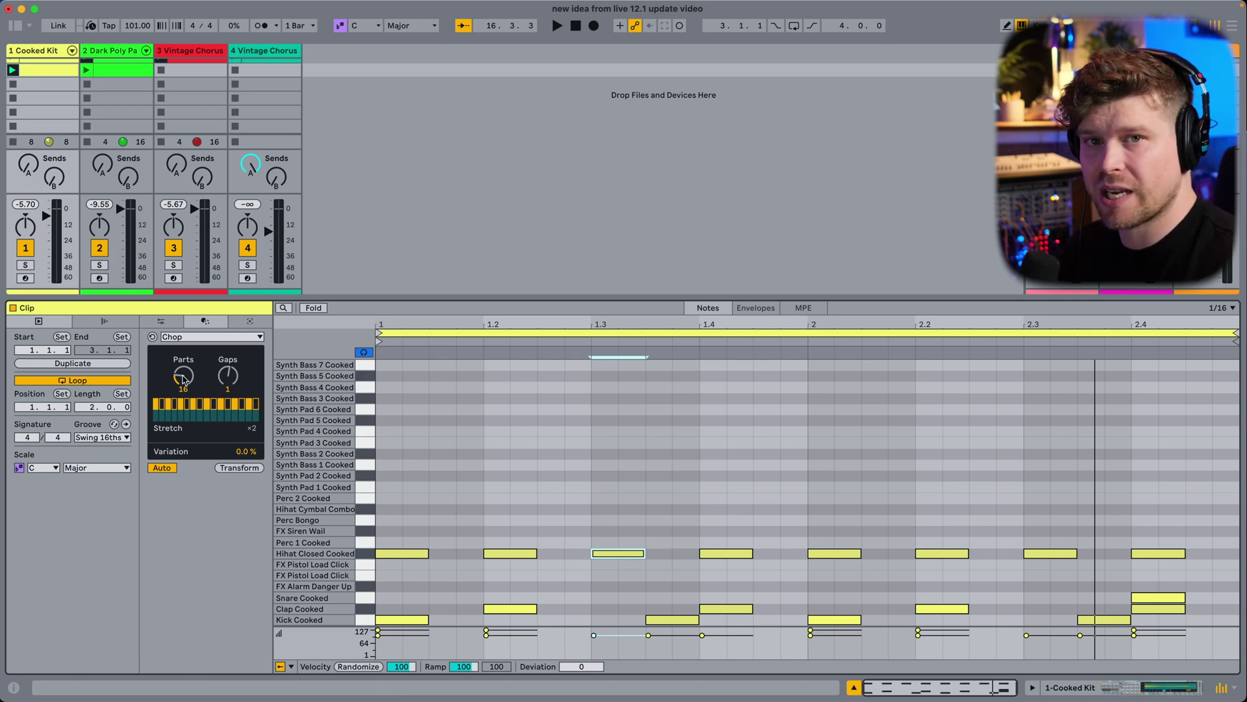
pyautogui.click(232, 470)
# Play the roll and set Chop Gaps to -1 and Parts to 10.
pyautogui.press('space')
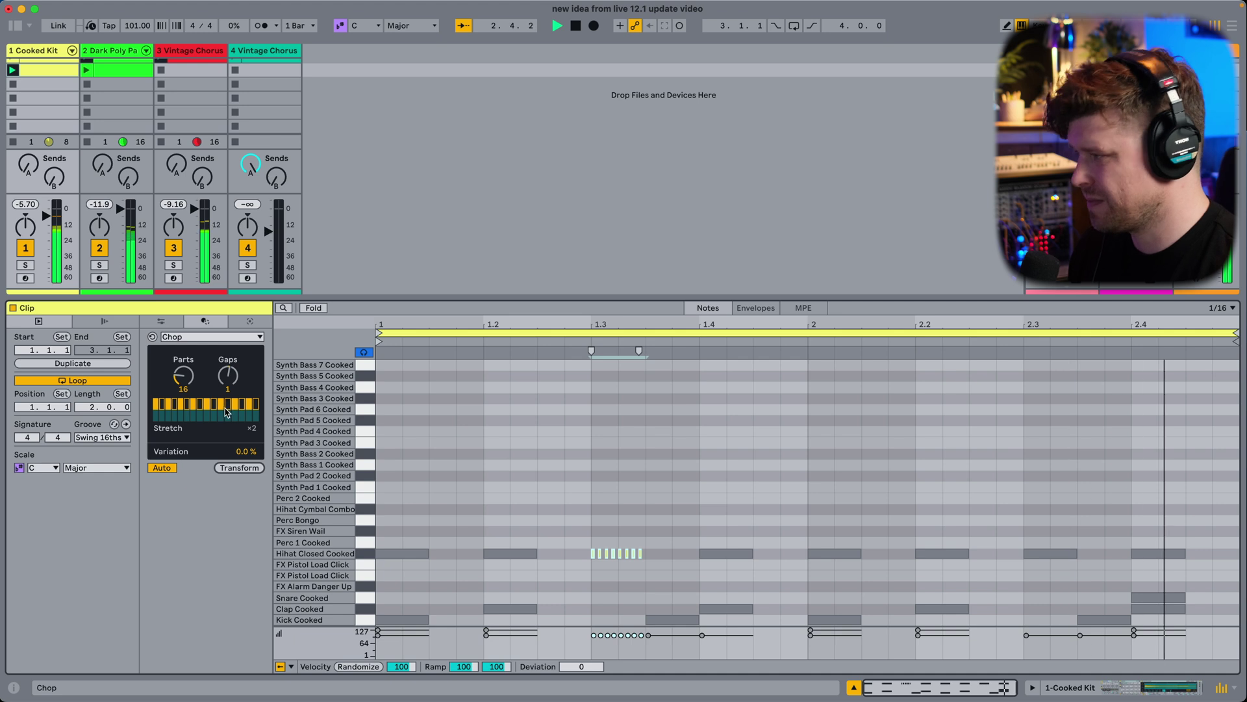
pyautogui.moveTo(232, 376); pyautogui.dragTo(235, 381)
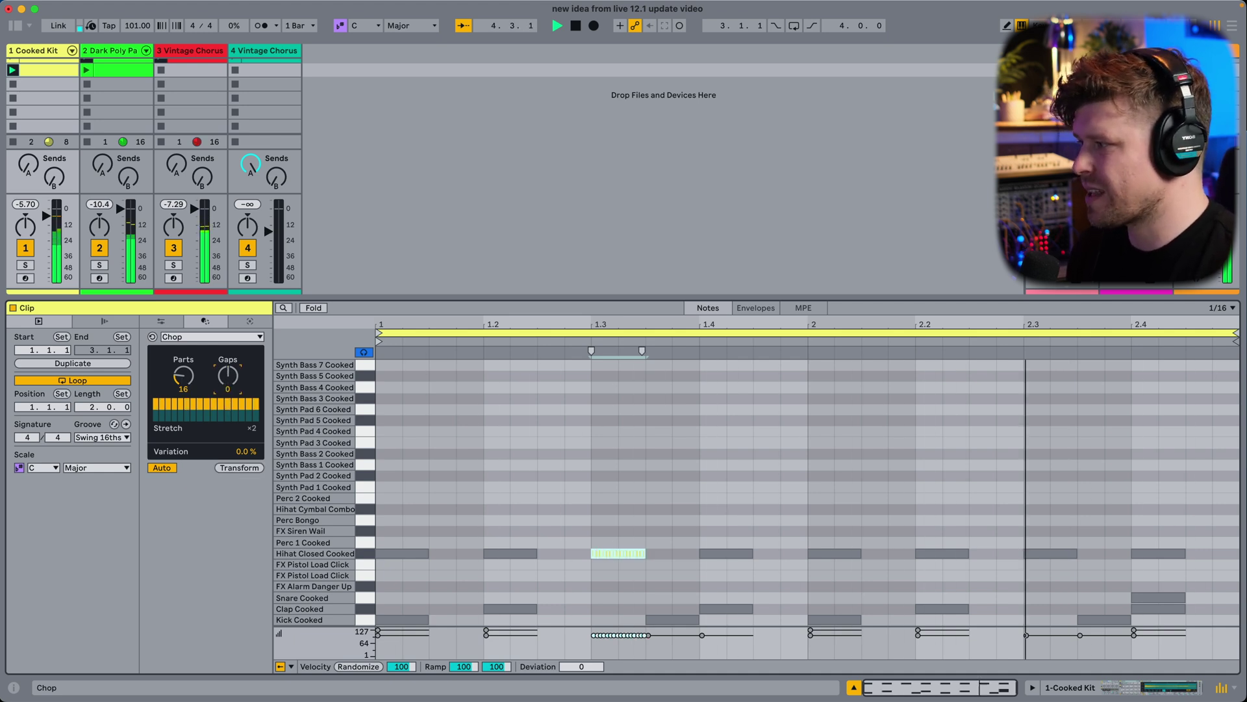
pyautogui.moveTo(183, 376); pyautogui.dragTo(183, 408)
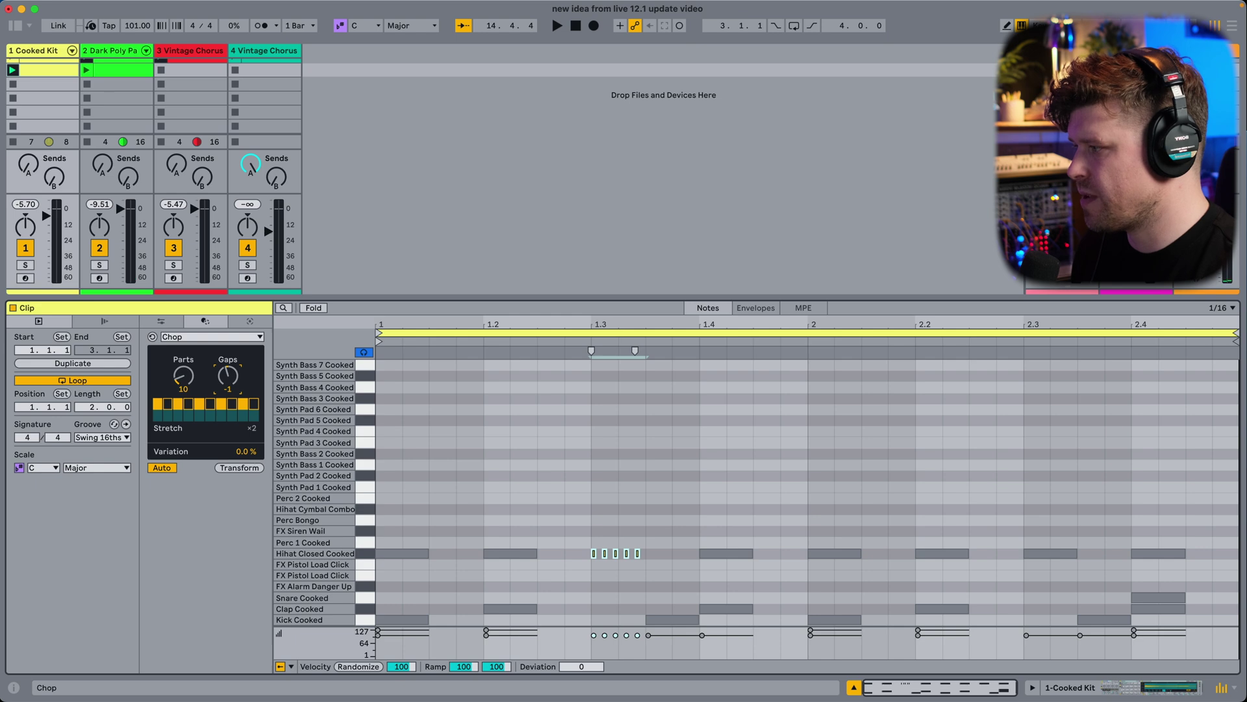
# Ramp the trill velocities from 45 to 93, add deviation, and randomize them.
pyautogui.press('space')
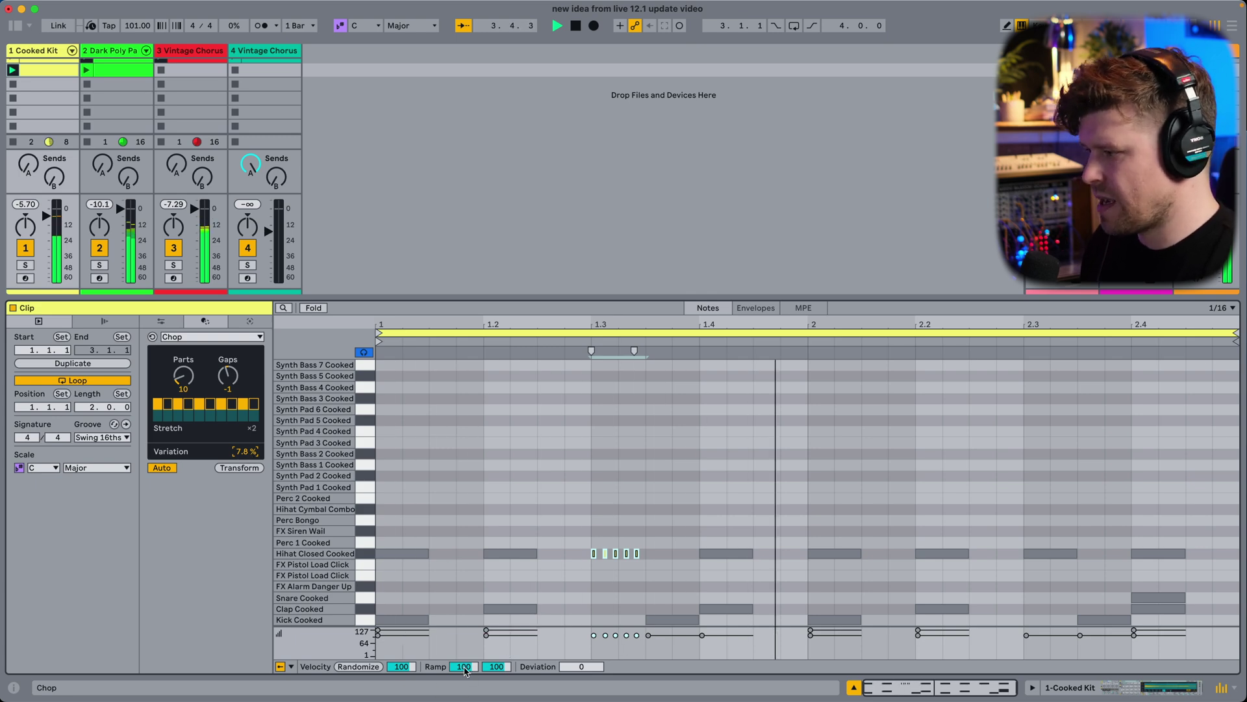
pyautogui.moveTo(463, 667); pyautogui.dragTo(463, 698)
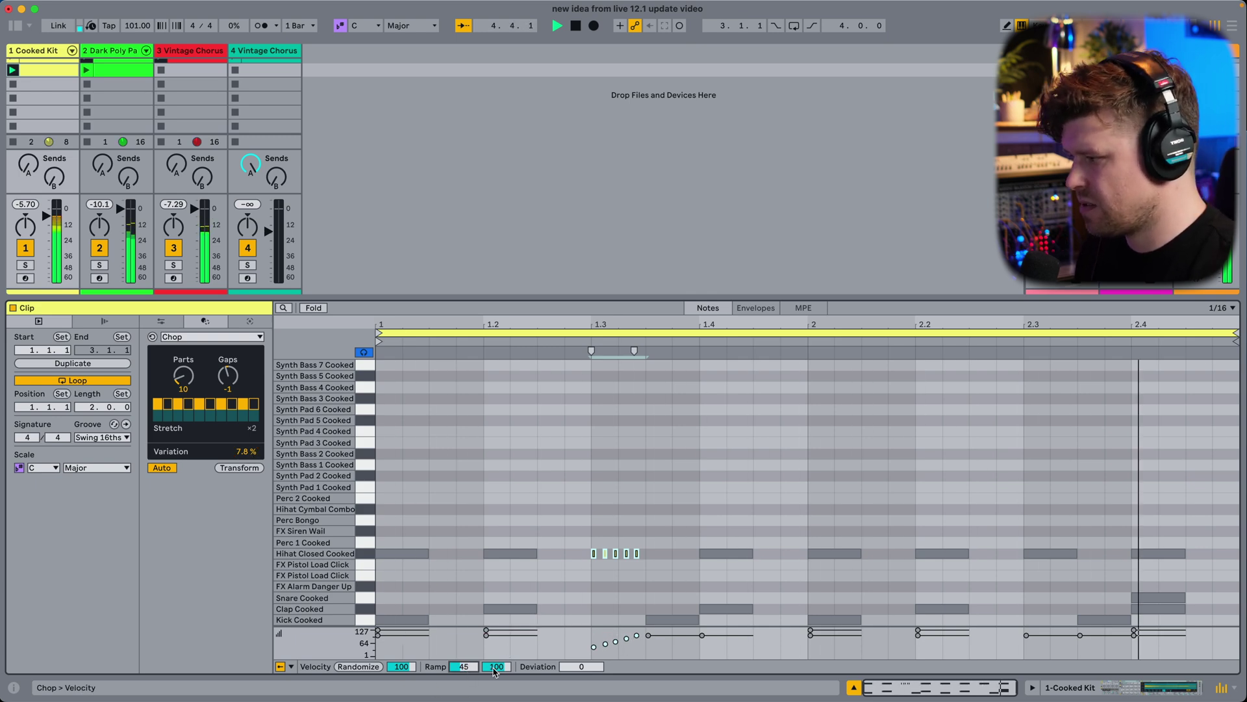
pyautogui.moveTo(581, 666)
pyautogui.mouseDown()
pyautogui.moveTo(581, 643)
pyautogui.moveTo(582, 682)
pyautogui.mouseUp()
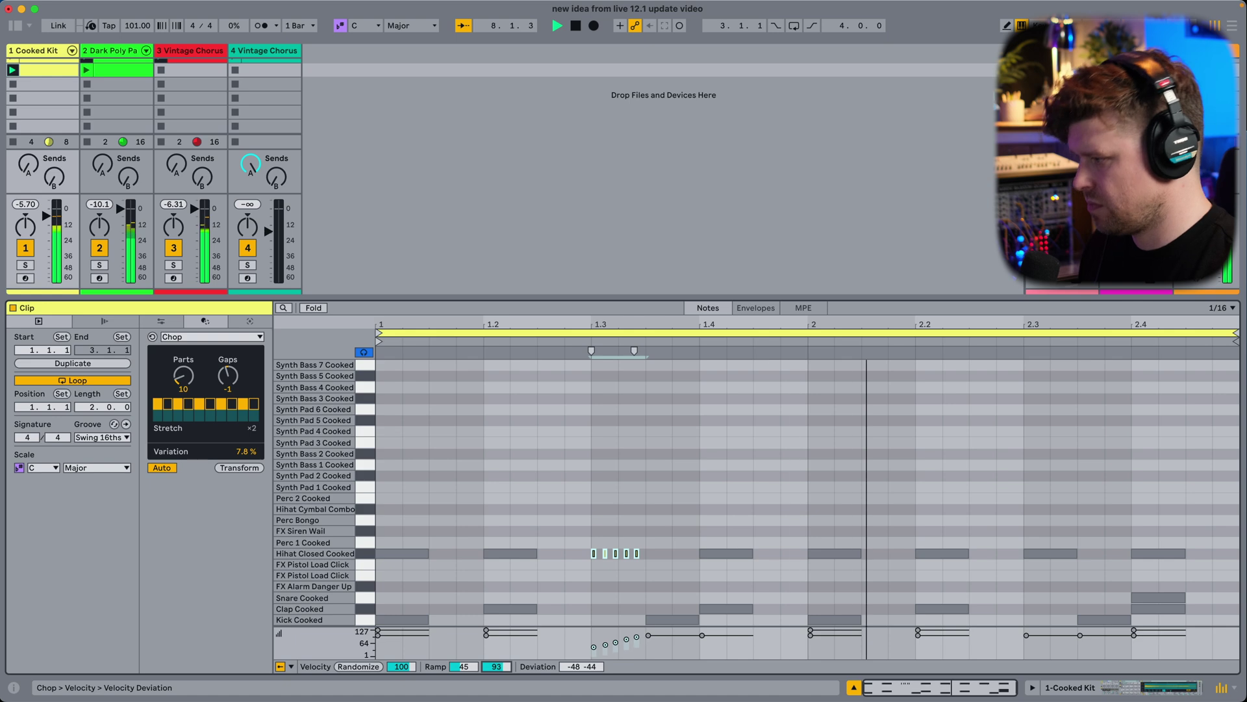
pyautogui.click(352, 668)
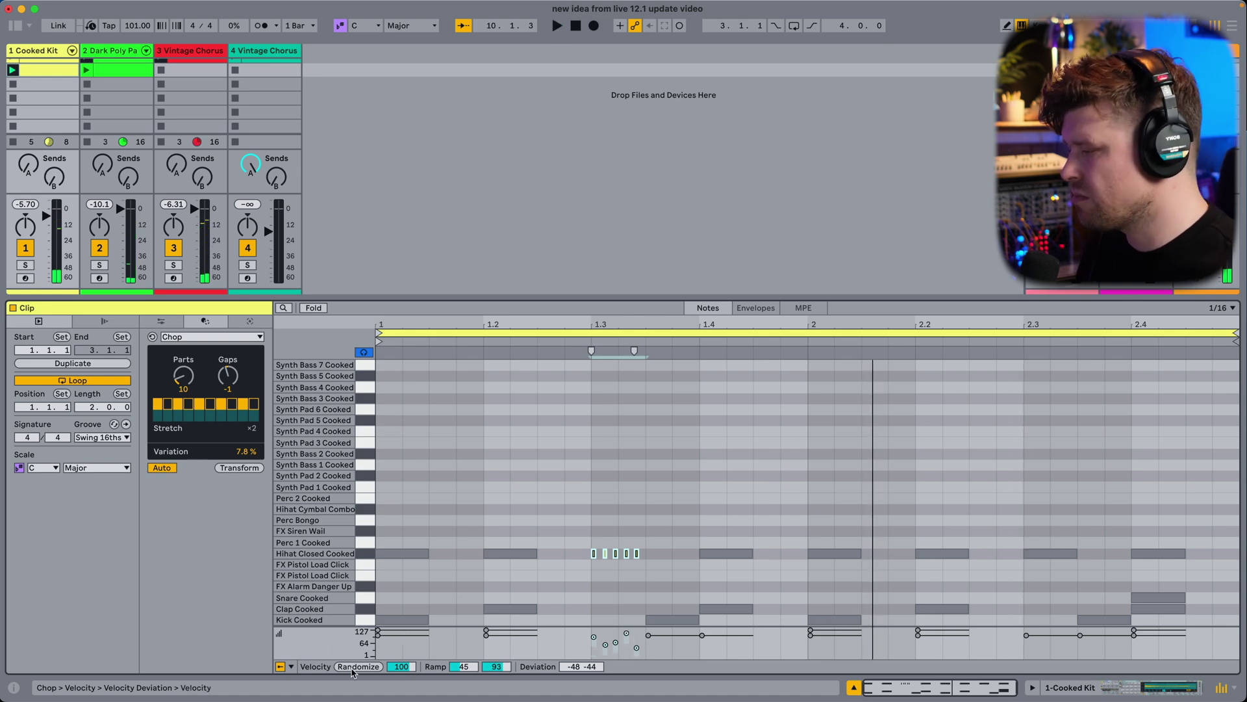